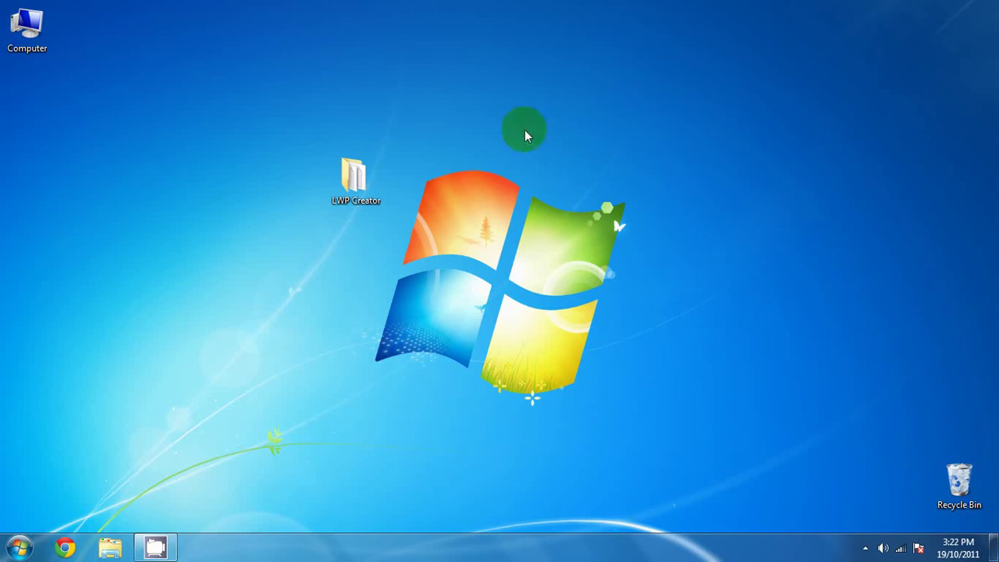
Step: Open the LWP Creator desktop folder and launch LiveWallpaperCreator from it
{"action": "double_click", "coordinate": [361, 182]}
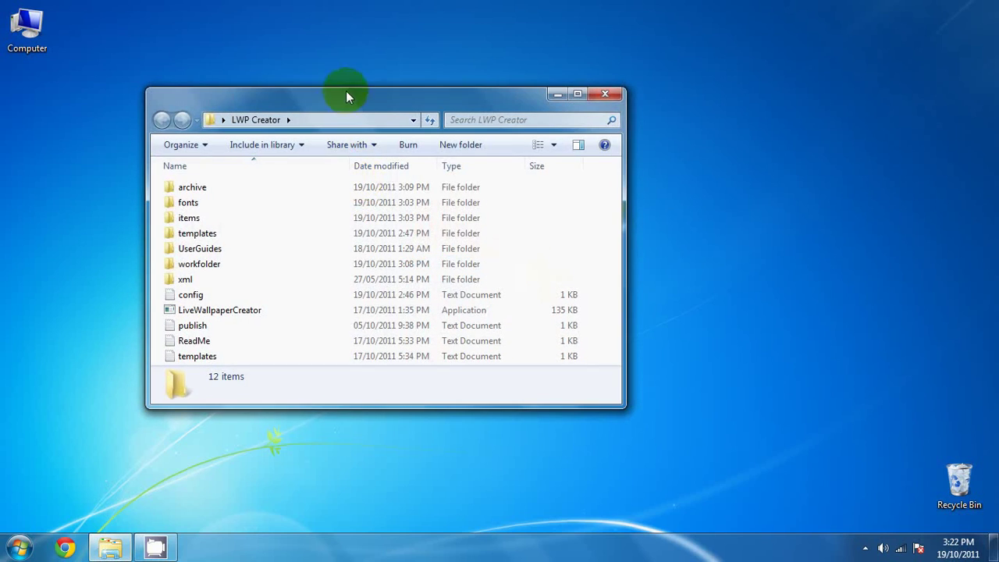
{"action": "double_click", "coordinate": [274, 309]}
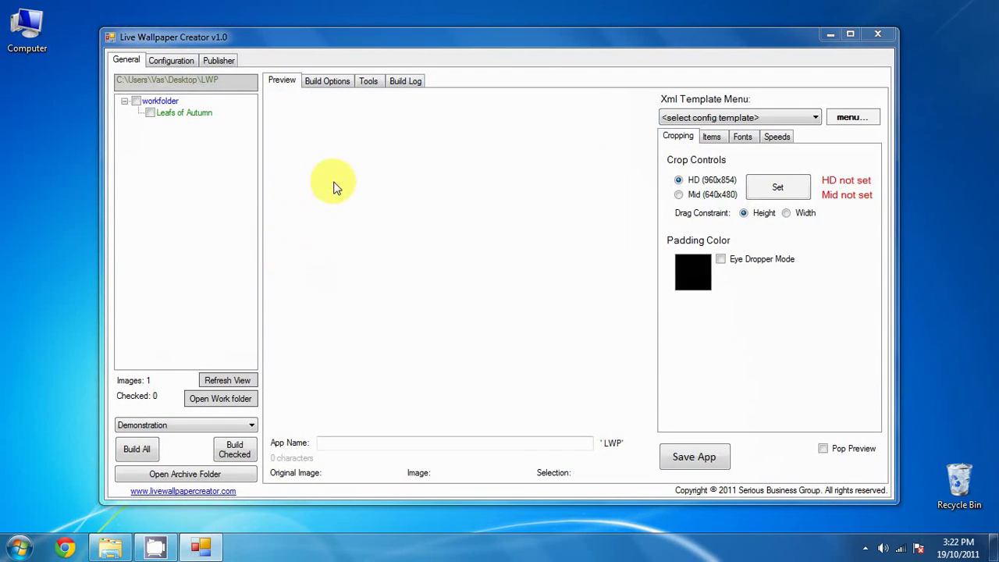
Step: Open the AVD Manager from the Android Tools on the Tools tab
{"action": "left_click", "coordinate": [369, 81]}
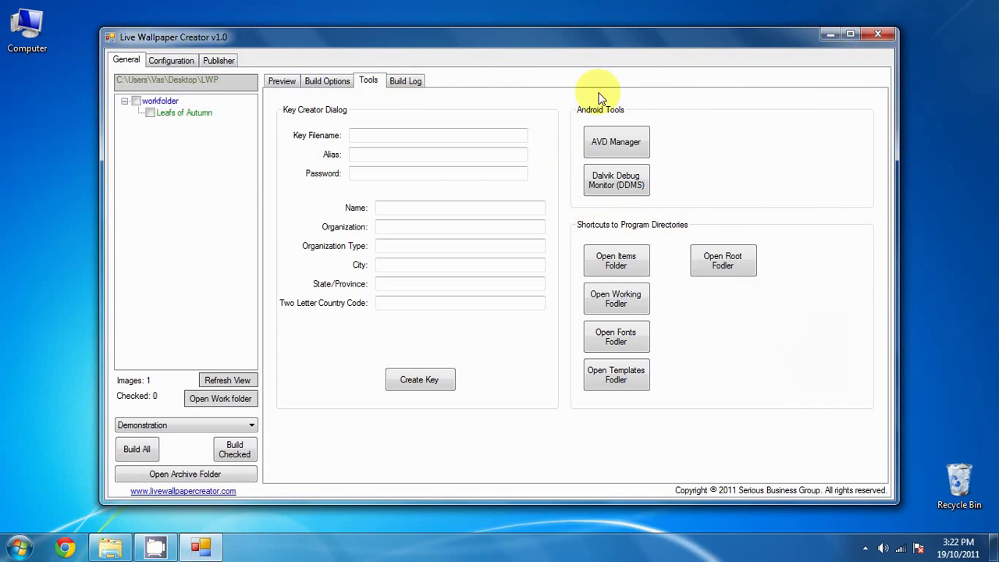
{"action": "left_click", "coordinate": [633, 146]}
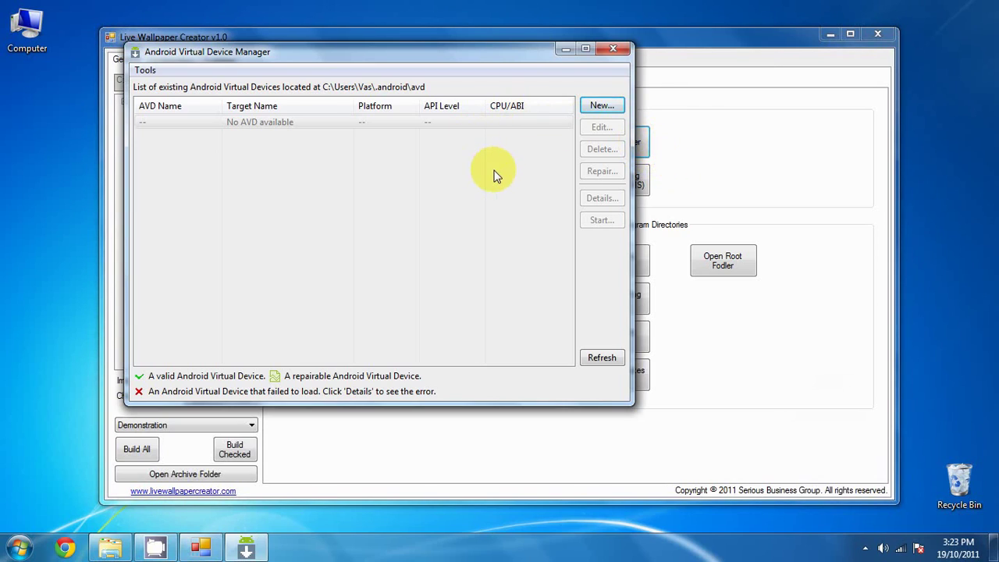
Step: Start a new AVD and nudge its empty creation dialog slightly into place
{"action": "left_click", "coordinate": [604, 109]}
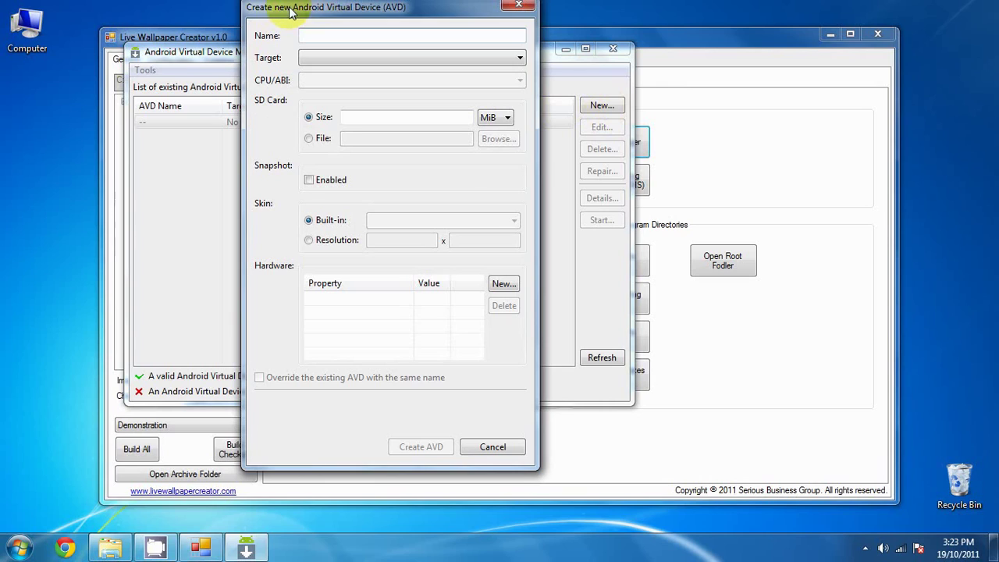
{"action": "left_click_drag", "start_coordinate": [291, 11], "coordinate": [286, 25]}
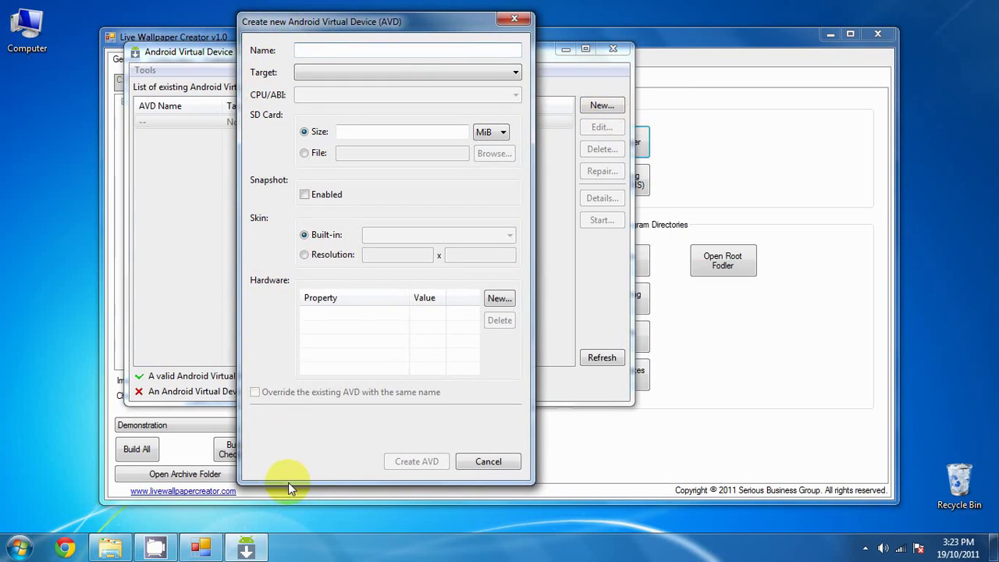
Step: Open the UserGuides > STEP 4 guide PDF and page down to page 4
{"action": "left_click", "coordinate": [108, 549]}
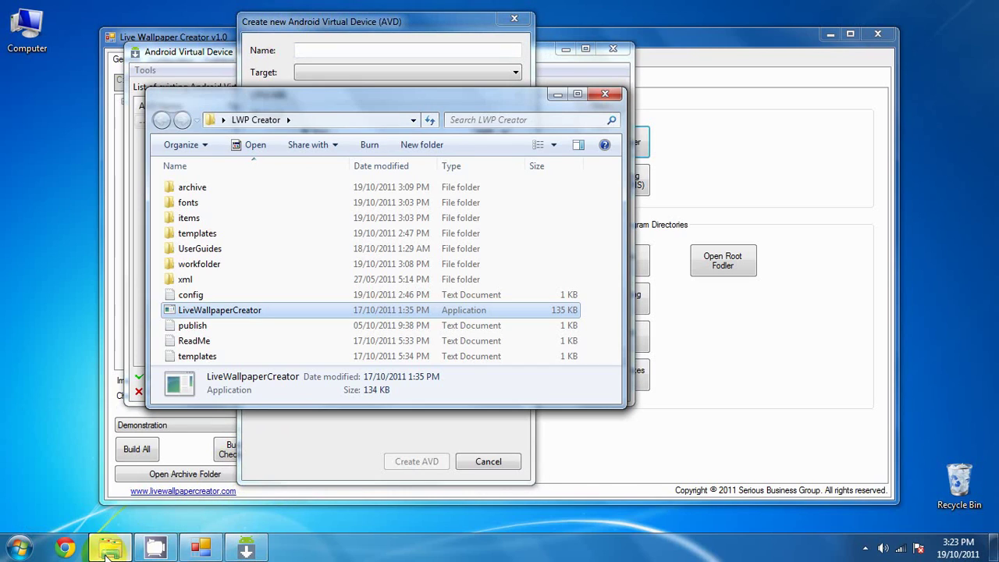
{"action": "double_click", "coordinate": [202, 250]}
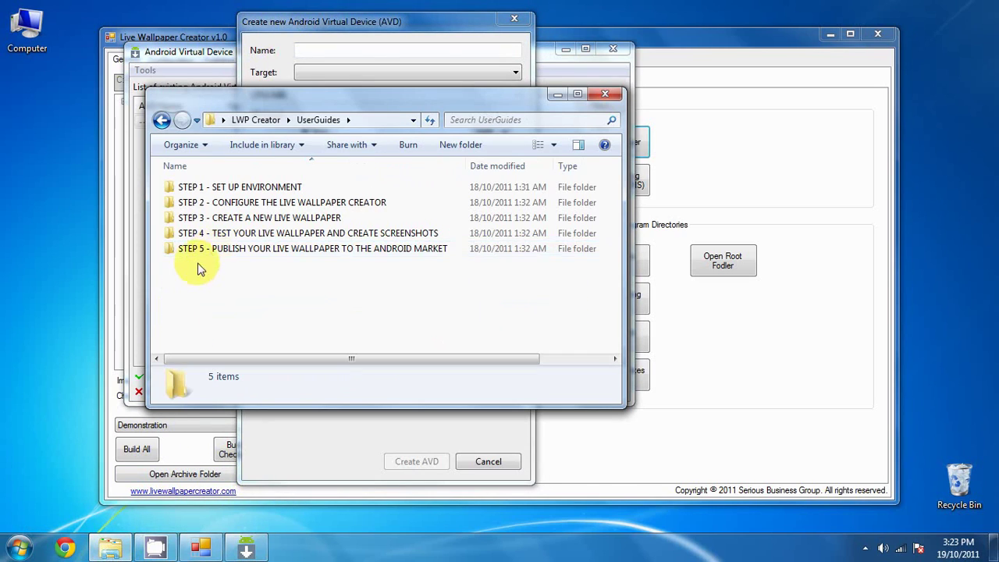
{"action": "double_click", "coordinate": [251, 232]}
{"action": "double_click", "coordinate": [279, 211]}
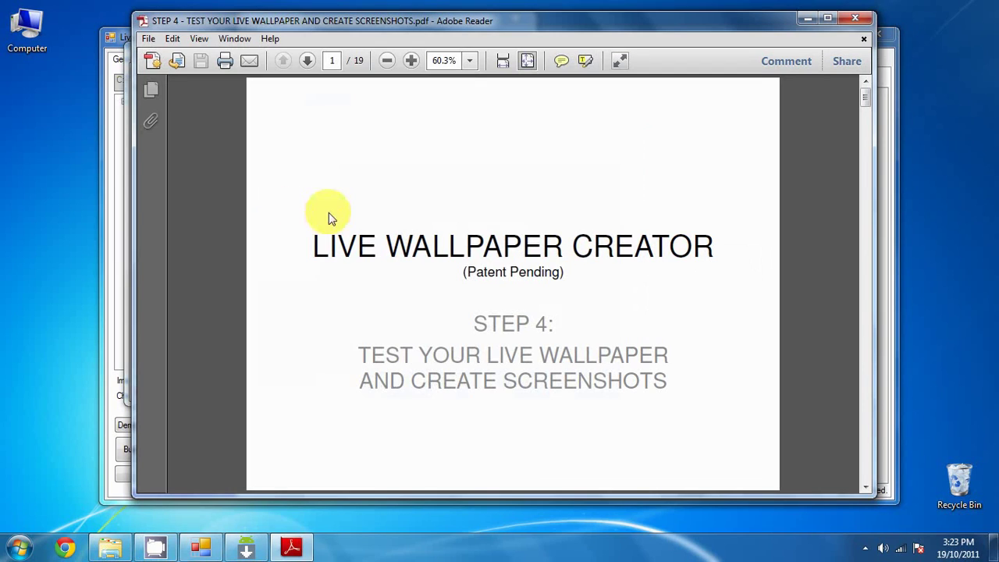
{"action": "left_click", "coordinate": [865, 488]}
{"action": "left_click", "coordinate": [865, 488]}
{"action": "left_click", "coordinate": [865, 488]}
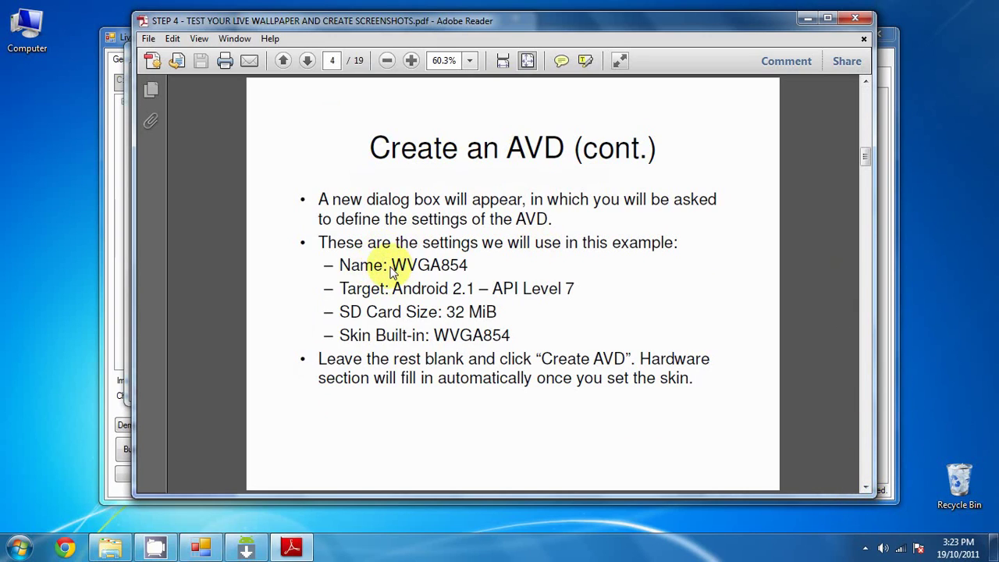
Step: Create AVD 'WVGA854': target Android 2.1 - API Level 7, SD size 32, skin WVGA854
{"action": "left_click", "coordinate": [246, 547]}
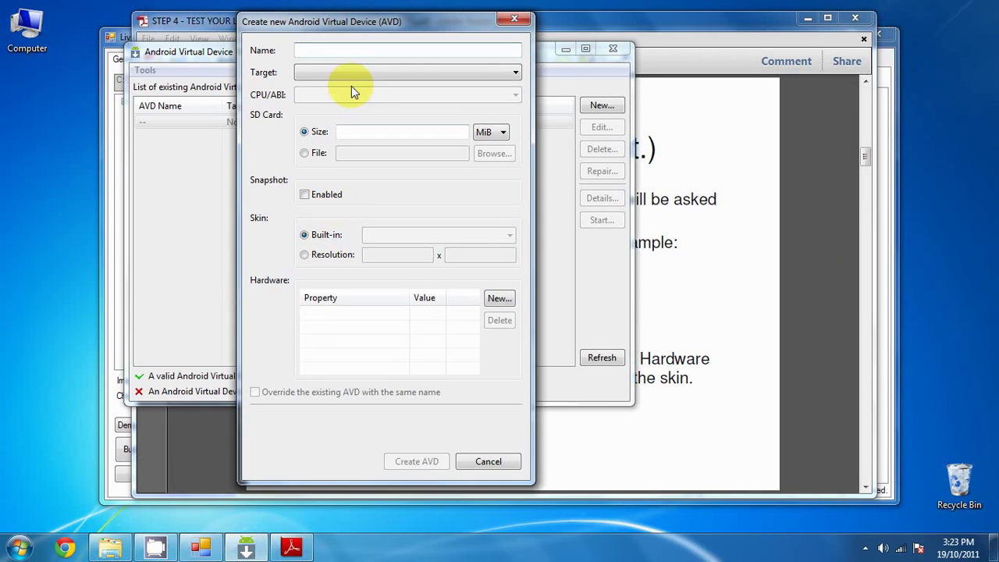
{"action": "type", "text": "WVGA854"}
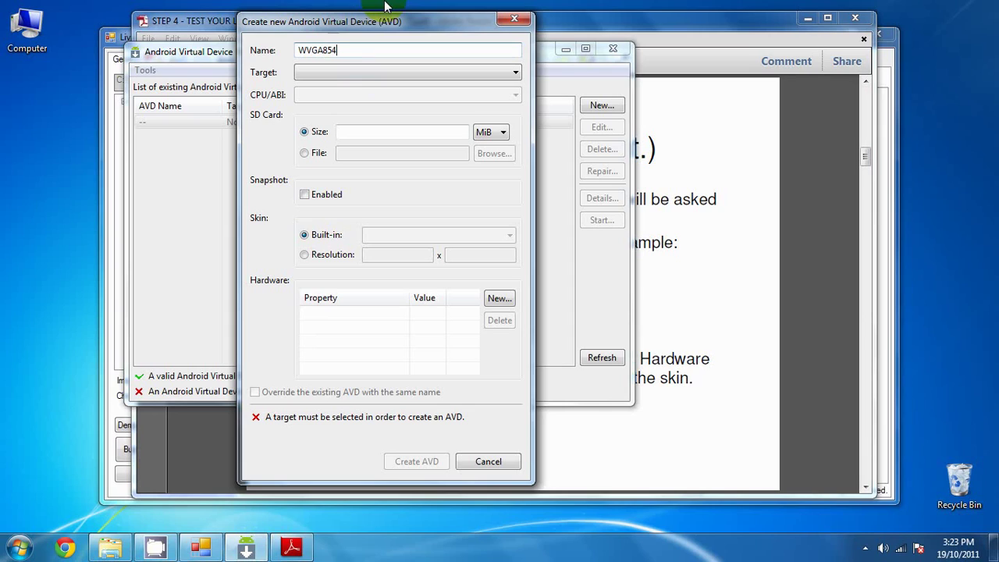
{"action": "left_click", "coordinate": [367, 72]}
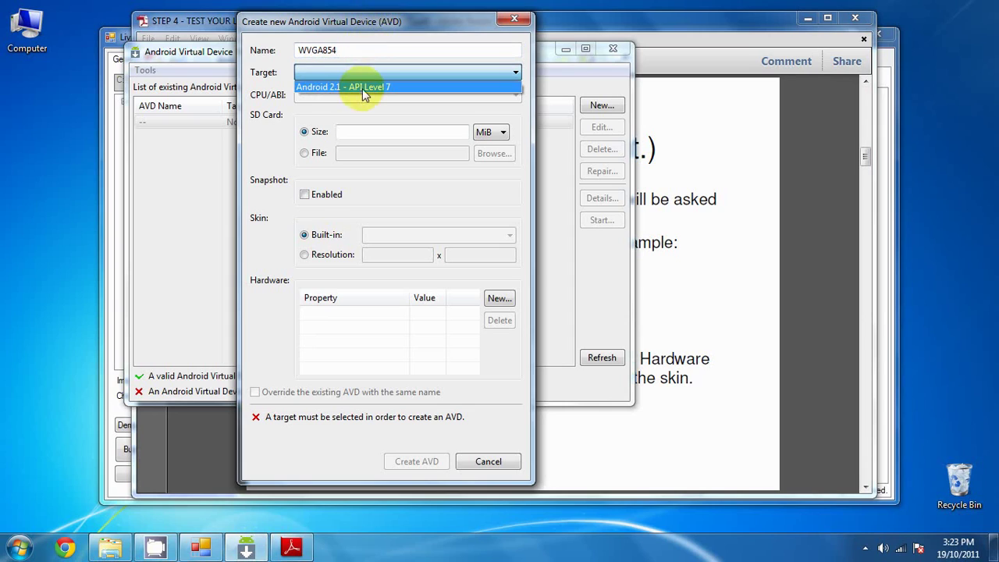
{"action": "left_click", "coordinate": [361, 89]}
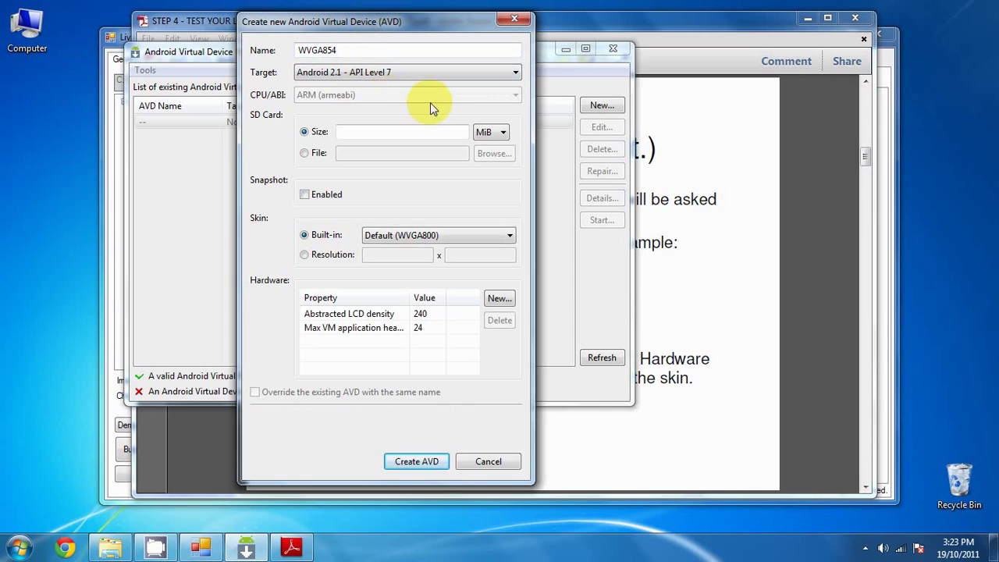
{"action": "left_click", "coordinate": [414, 137]}
{"action": "type", "text": "32"}
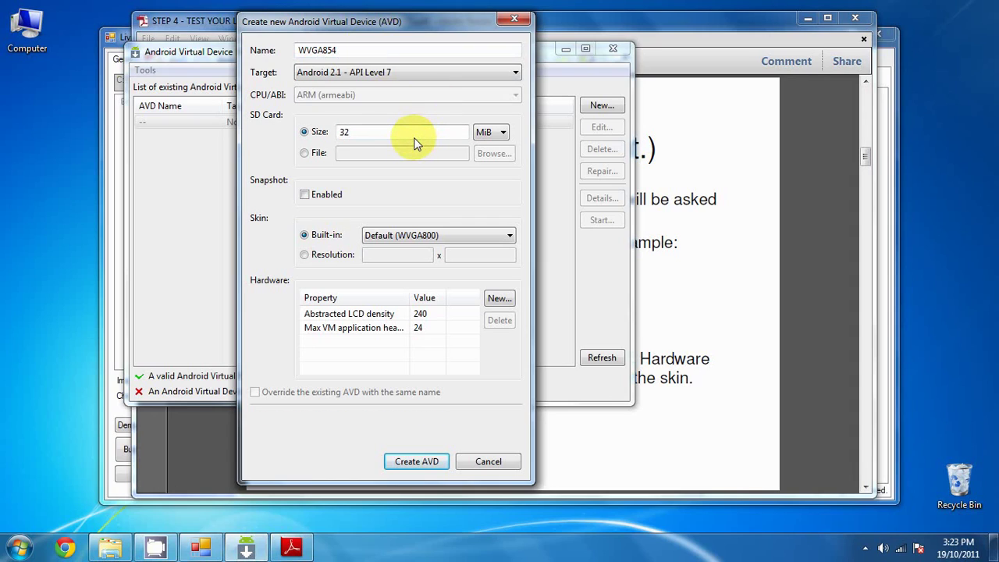
{"action": "left_click", "coordinate": [409, 236]}
{"action": "left_click_drag", "start_coordinate": [503, 272], "coordinate": [508, 312]}
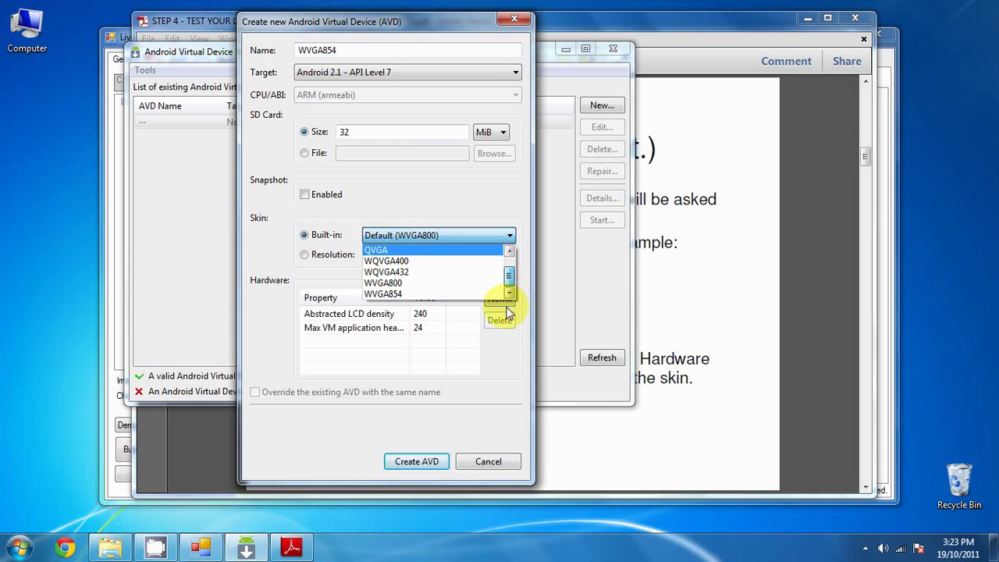
{"action": "left_click", "coordinate": [463, 294]}
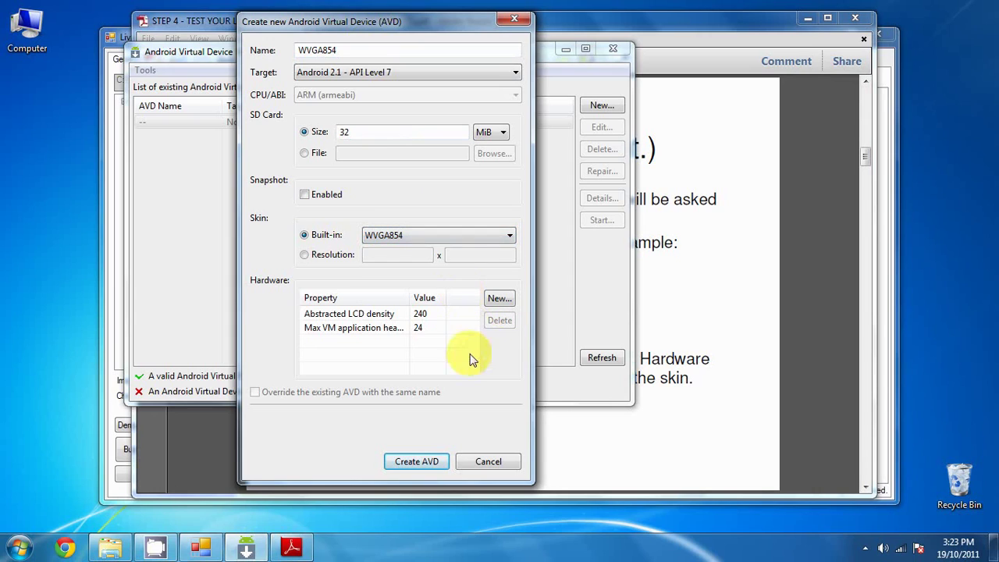
{"action": "left_click", "coordinate": [434, 460]}
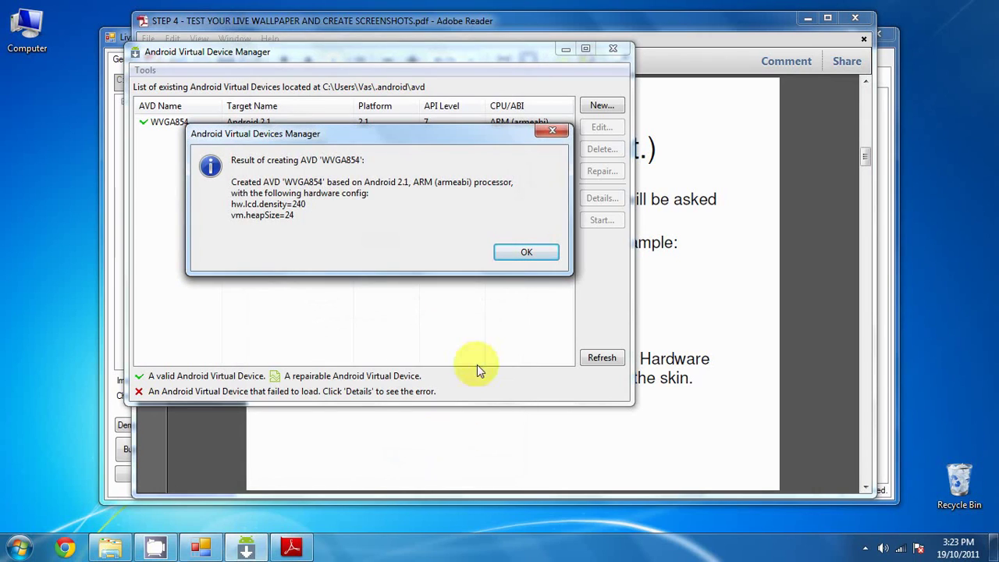
{"action": "left_click", "coordinate": [526, 254]}
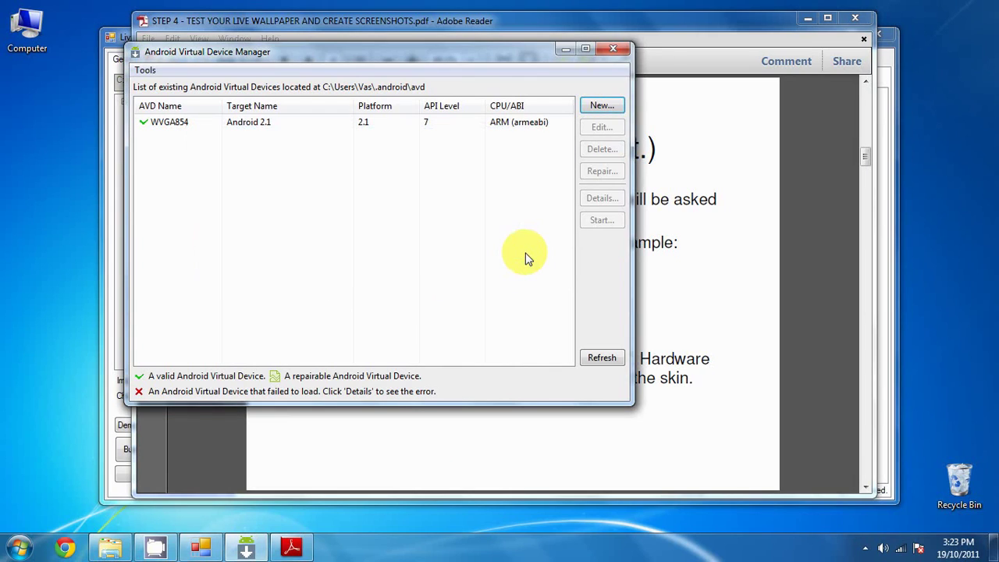
Step: Launch WVGA854 scaled to real size at 8.2-inch screen size, with Wipe user data left off
{"action": "left_click", "coordinate": [280, 127]}
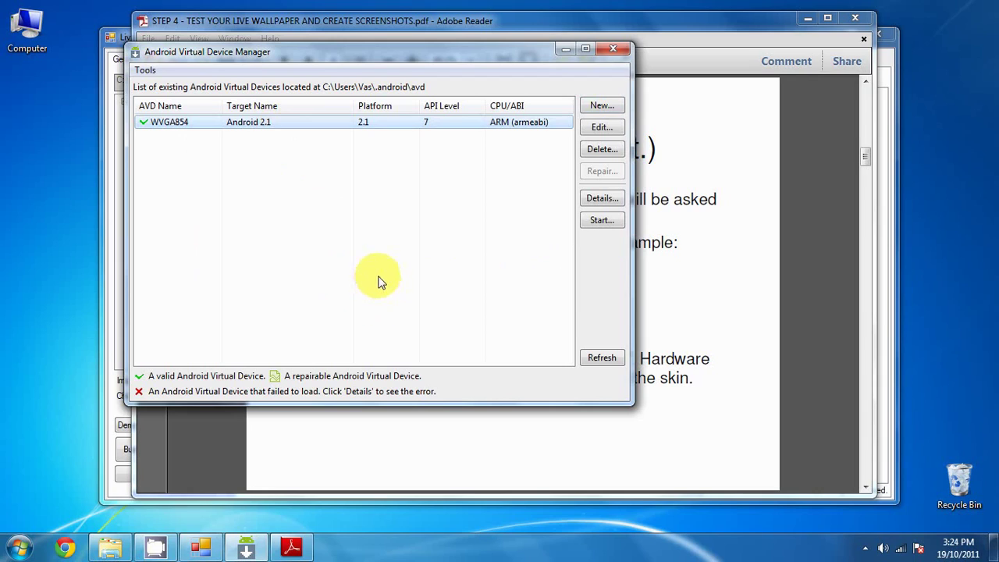
{"action": "left_click", "coordinate": [589, 223]}
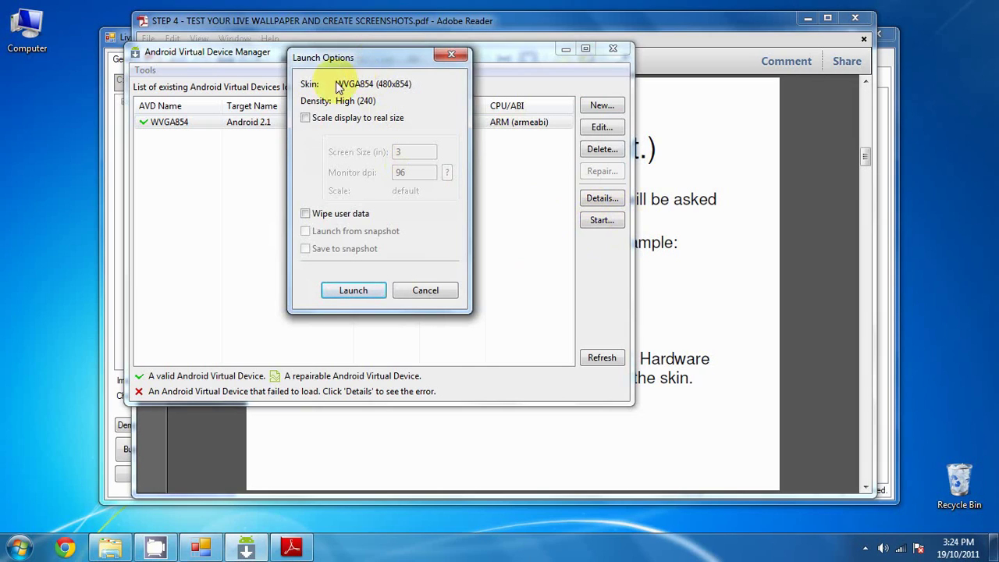
{"action": "left_click", "coordinate": [342, 125]}
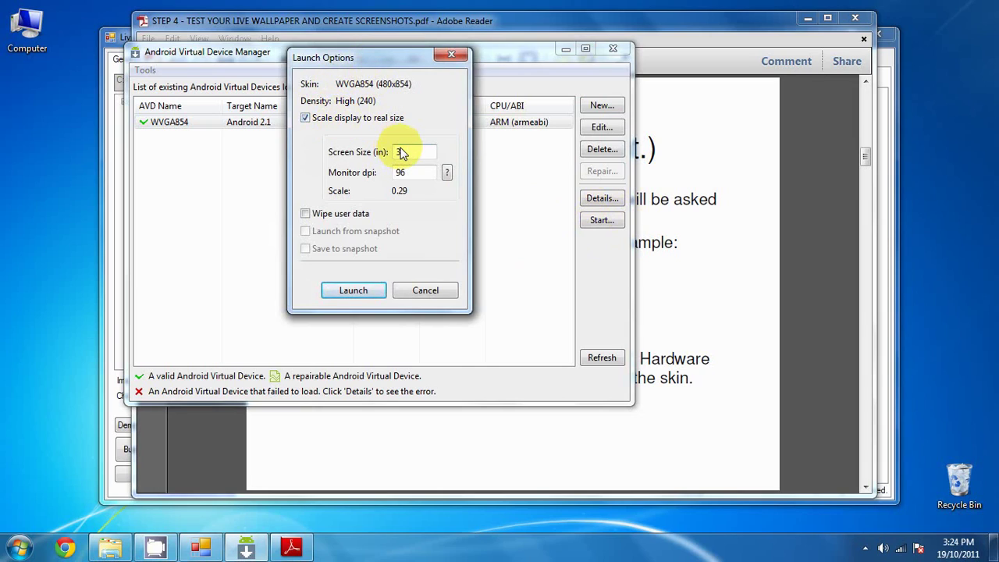
{"action": "double_click", "coordinate": [414, 153]}
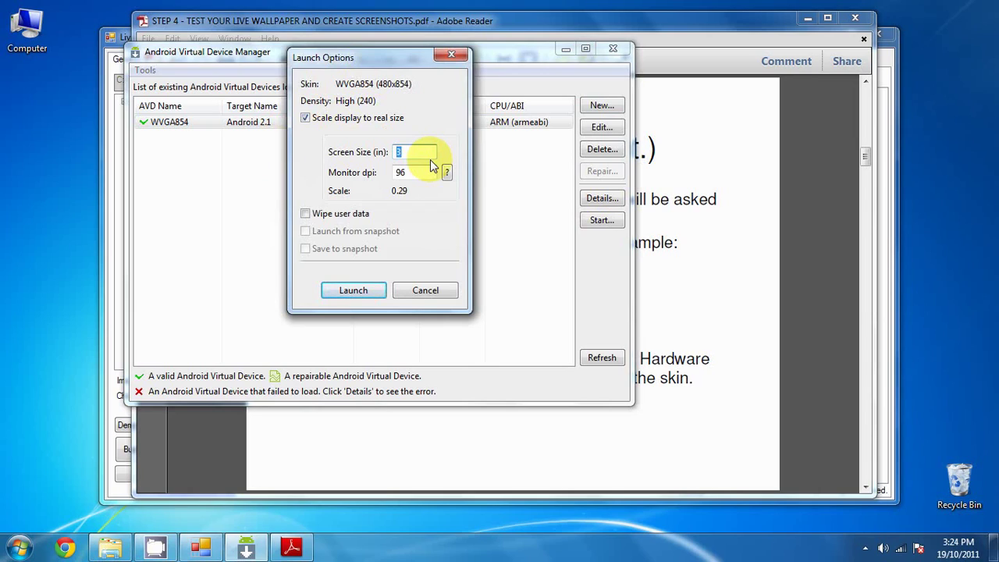
{"action": "type", "text": "8.2"}
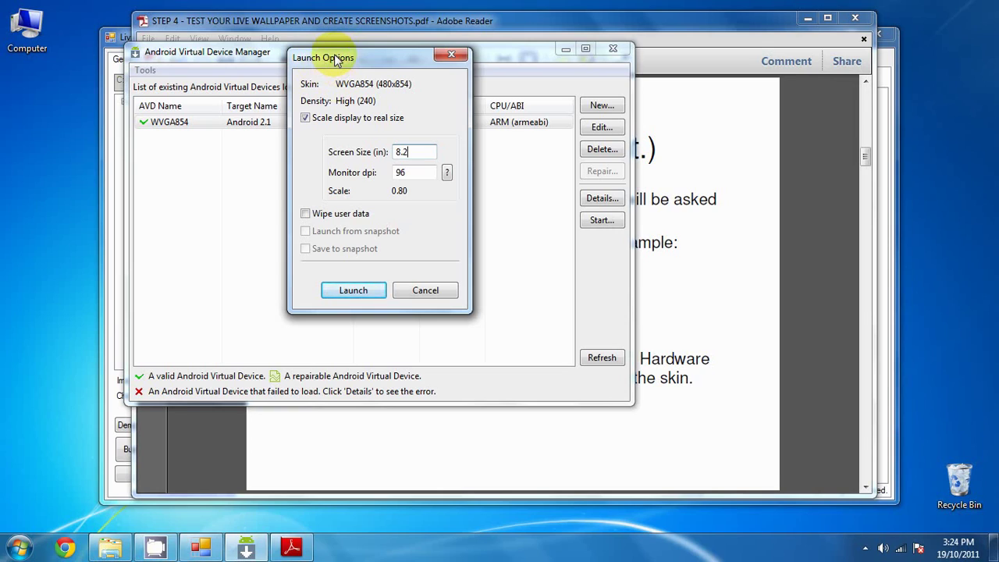
{"action": "left_click", "coordinate": [343, 215]}
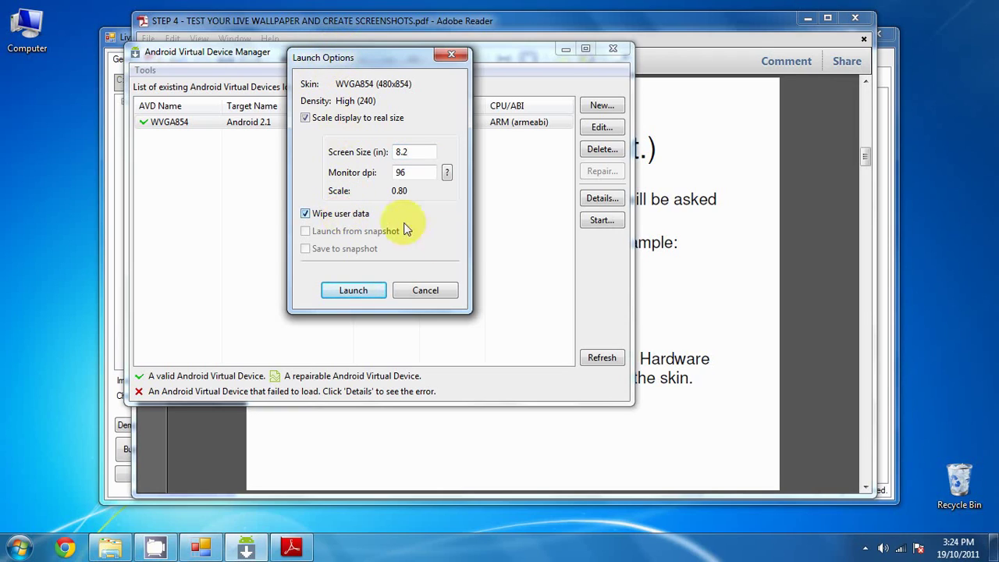
{"action": "left_click", "coordinate": [362, 216]}
{"action": "left_click", "coordinate": [357, 295]}
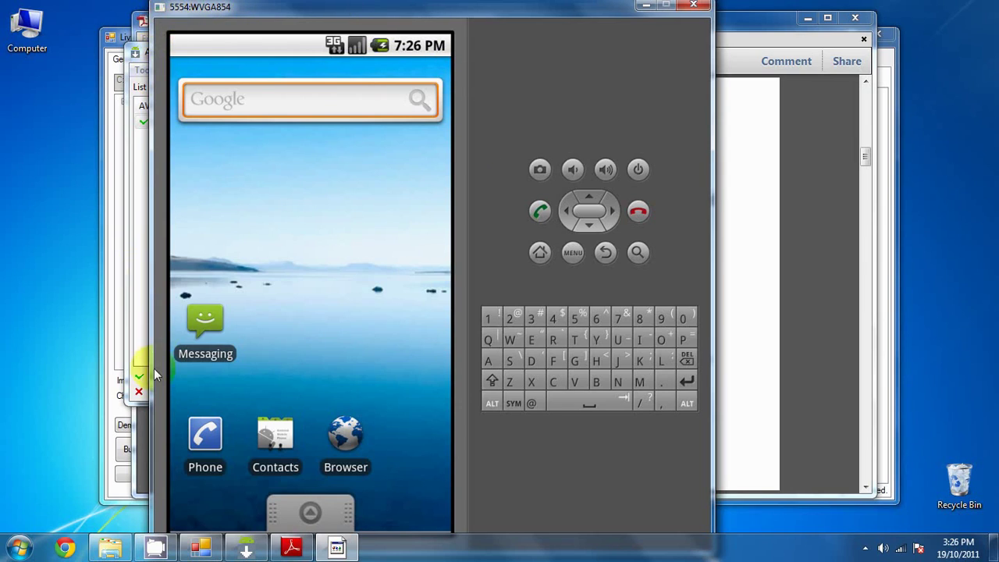
Step: Drag the Browser, Contacts, Phone, Messaging shortcuts and Google search widget to the trash
{"action": "left_click_drag", "start_coordinate": [443, 468], "coordinate": [323, 496]}
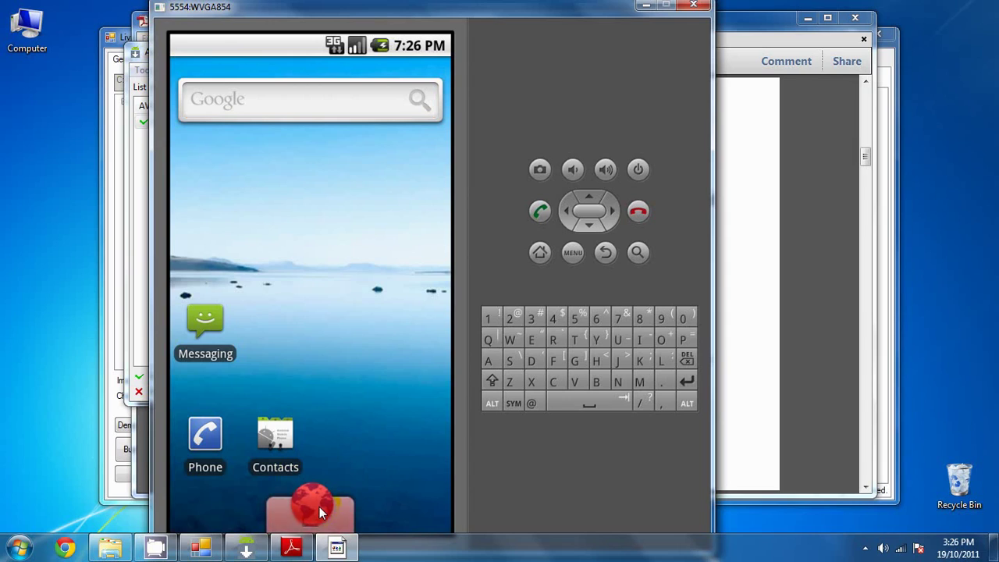
{"action": "left_click_drag", "start_coordinate": [320, 507], "coordinate": [316, 506]}
{"action": "left_click", "coordinate": [280, 429]}
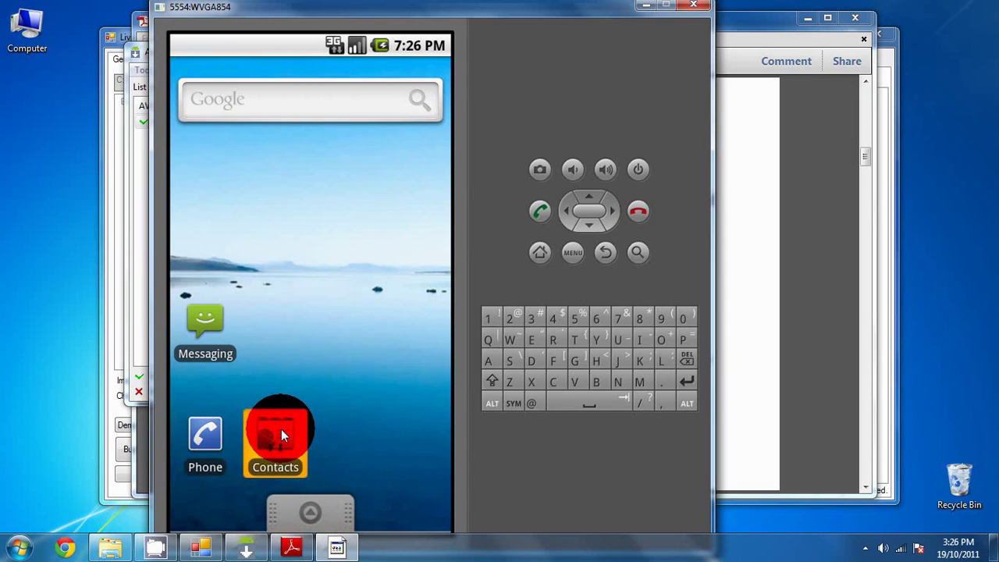
{"action": "left_click_drag", "start_coordinate": [281, 429], "coordinate": [313, 517]}
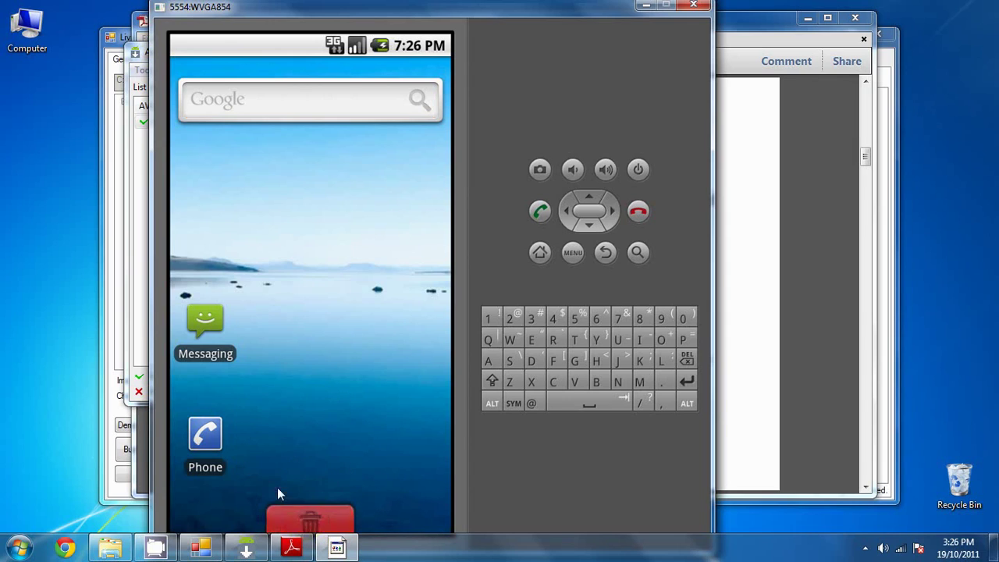
{"action": "left_click_drag", "start_coordinate": [205, 435], "coordinate": [290, 499]}
{"action": "left_click", "coordinate": [208, 310]}
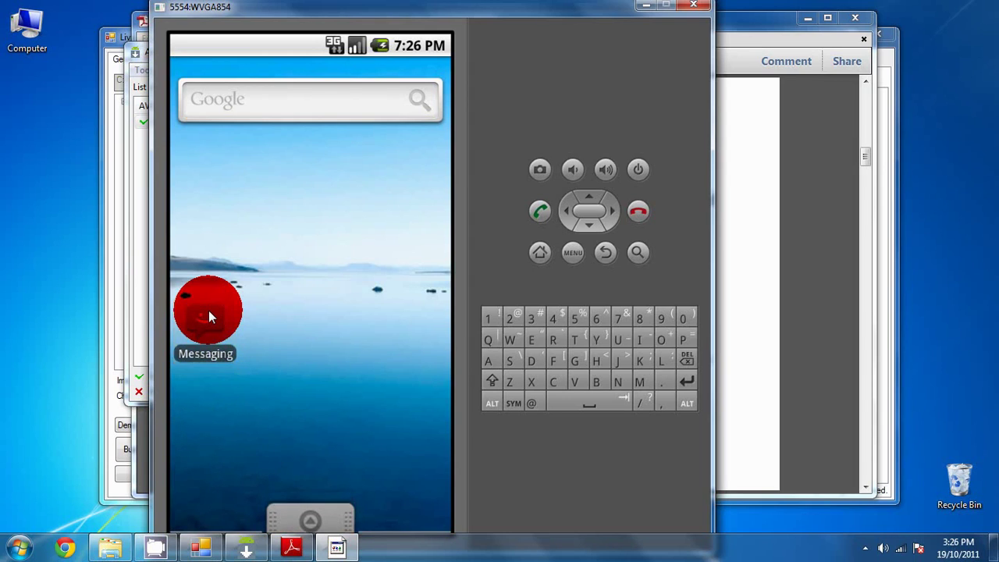
{"action": "left_click_drag", "start_coordinate": [208, 310], "coordinate": [306, 503]}
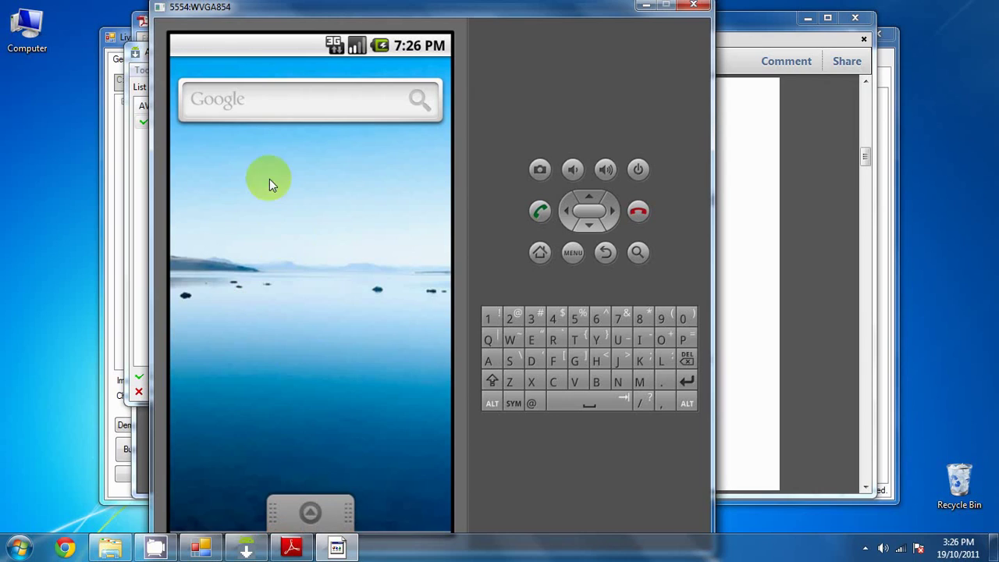
{"action": "left_click_drag", "start_coordinate": [219, 107], "coordinate": [296, 505]}
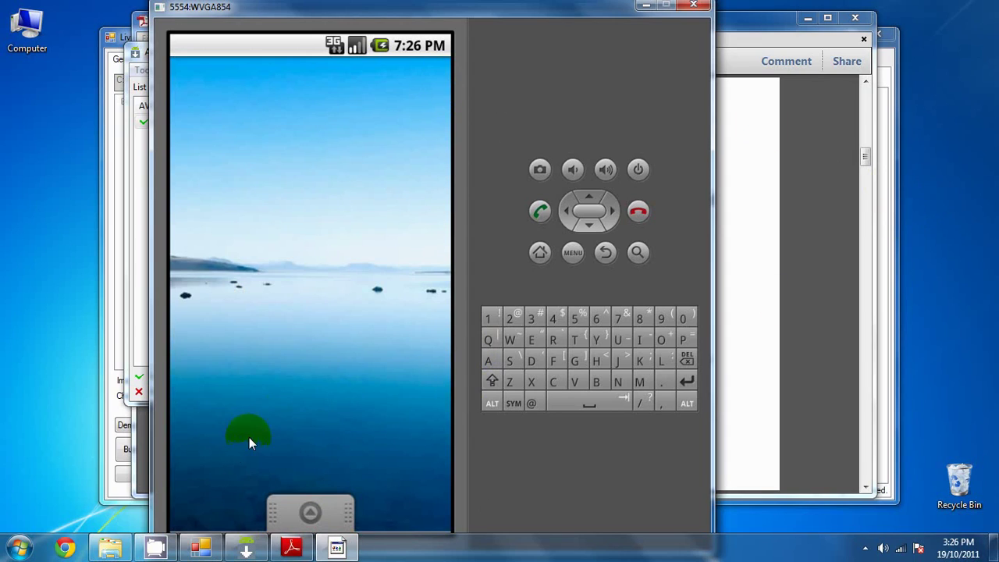
Step: Install Leafs of Autumn (Full version) from its workfolder tree context menu
{"action": "left_click", "coordinate": [195, 548]}
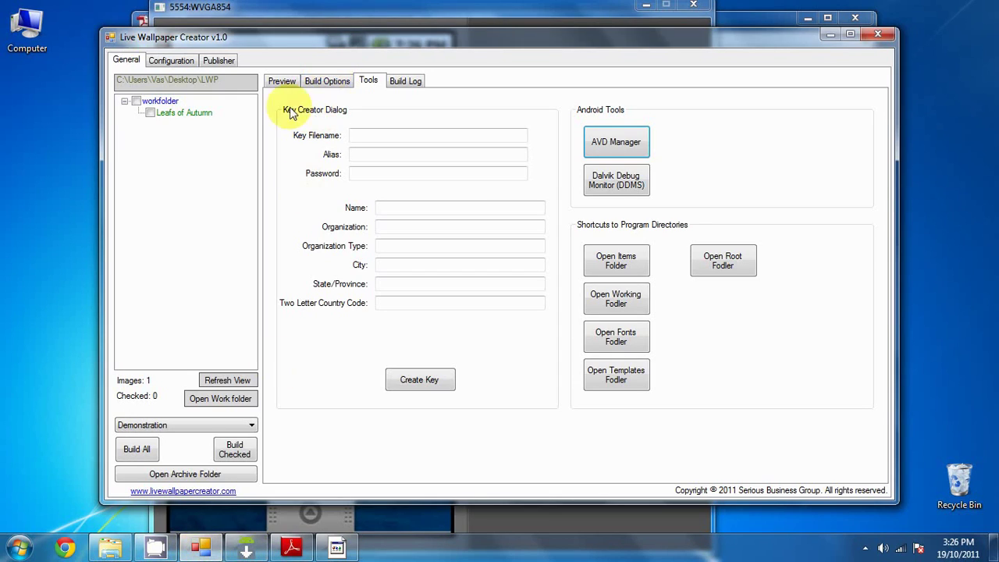
{"action": "right_click", "coordinate": [202, 116]}
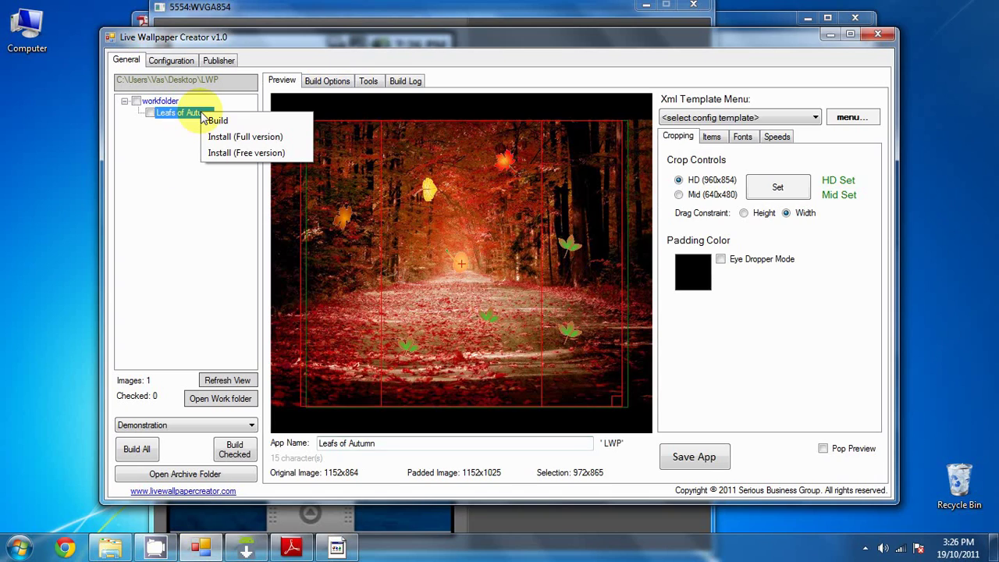
{"action": "left_click", "coordinate": [294, 138]}
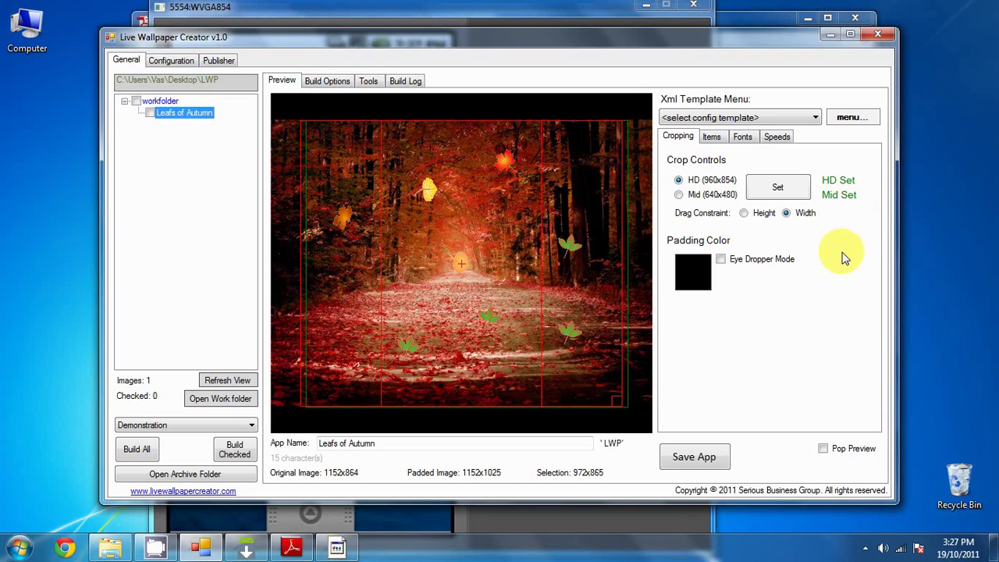
Step: Preview Leafs of Autumn LWP via the home screen's MENU > Wallpaper > Live wallpapers
{"action": "left_click", "coordinate": [409, 7]}
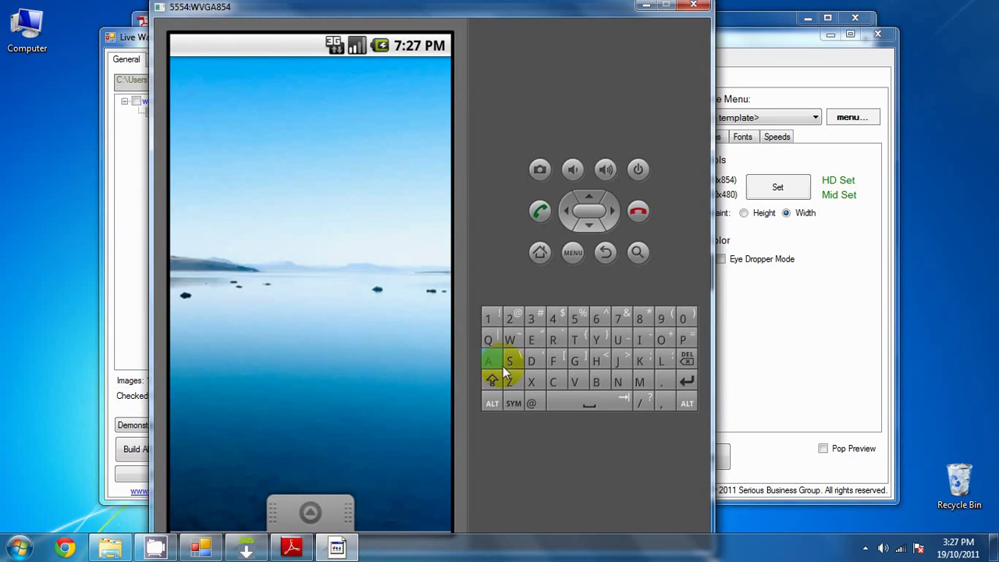
{"action": "left_click", "coordinate": [578, 259]}
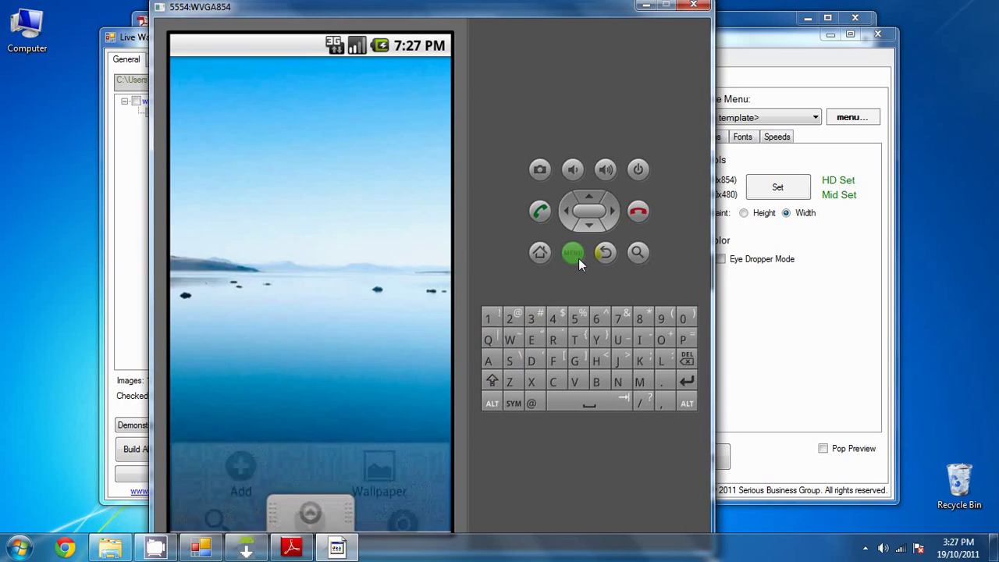
{"action": "left_click", "coordinate": [402, 460]}
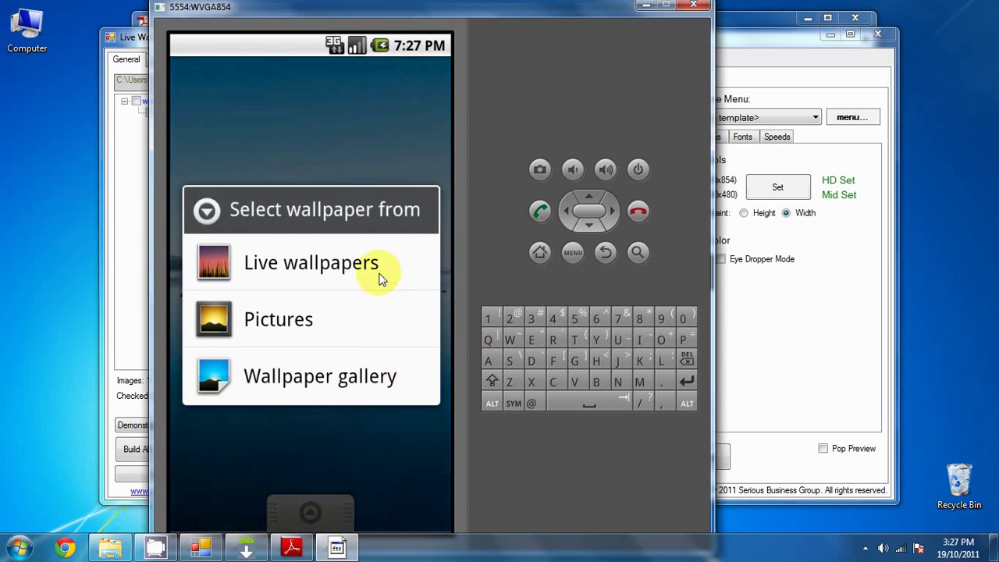
{"action": "left_click", "coordinate": [379, 275]}
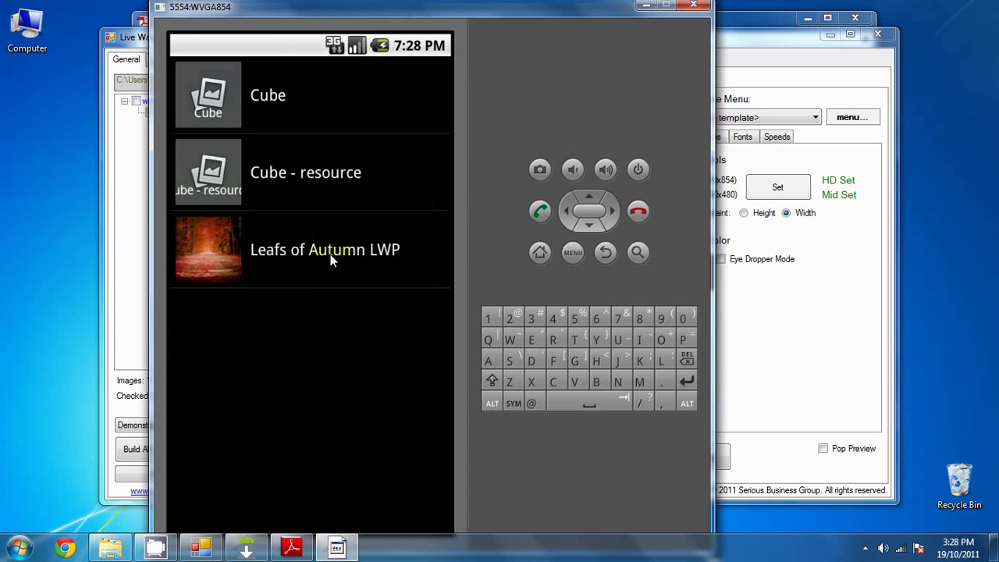
{"action": "left_click", "coordinate": [331, 261]}
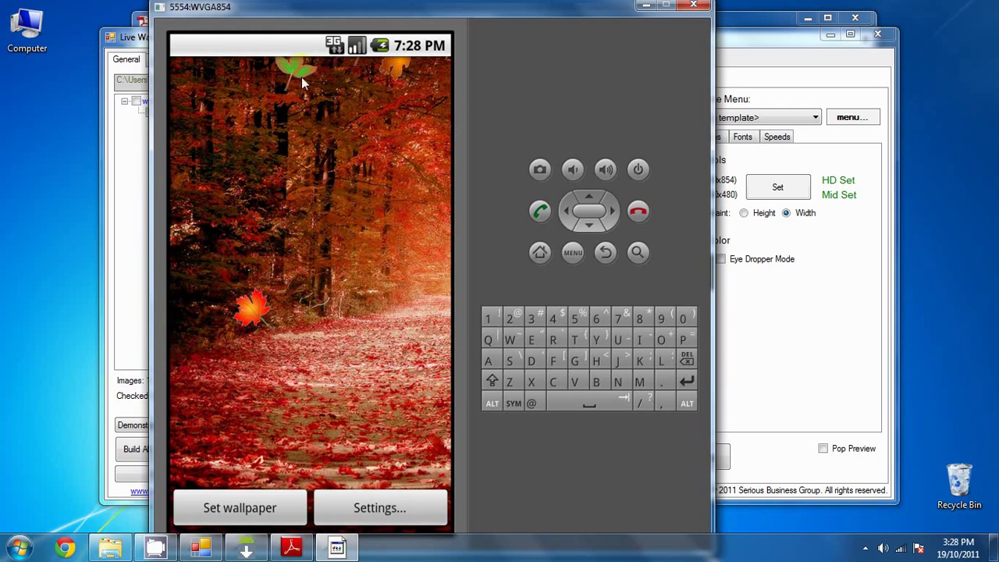
Step: In the wallpaper's Settings, turn on Show Streak Counter and view the Select Speed choices
{"action": "left_click", "coordinate": [383, 509]}
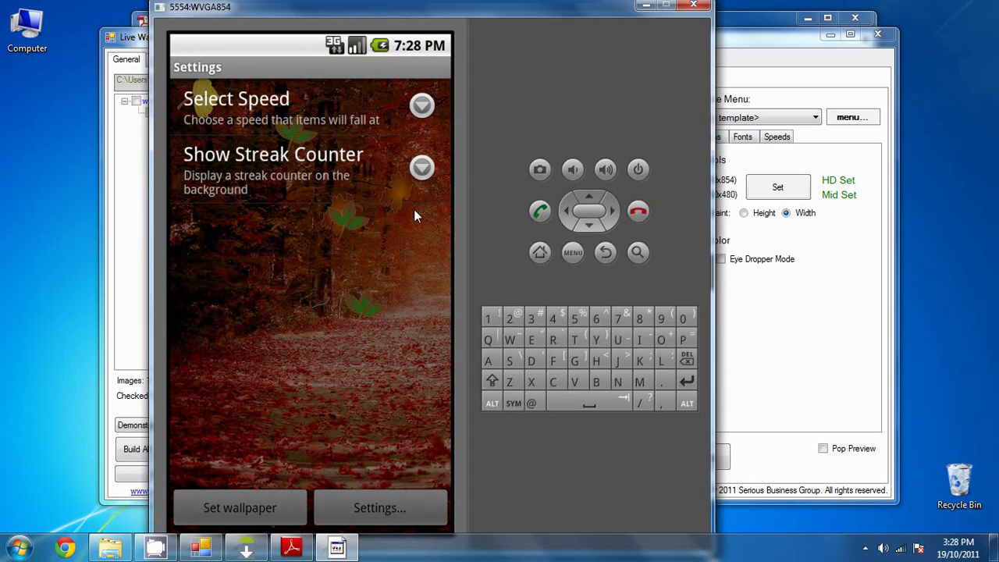
{"action": "left_click", "coordinate": [421, 169]}
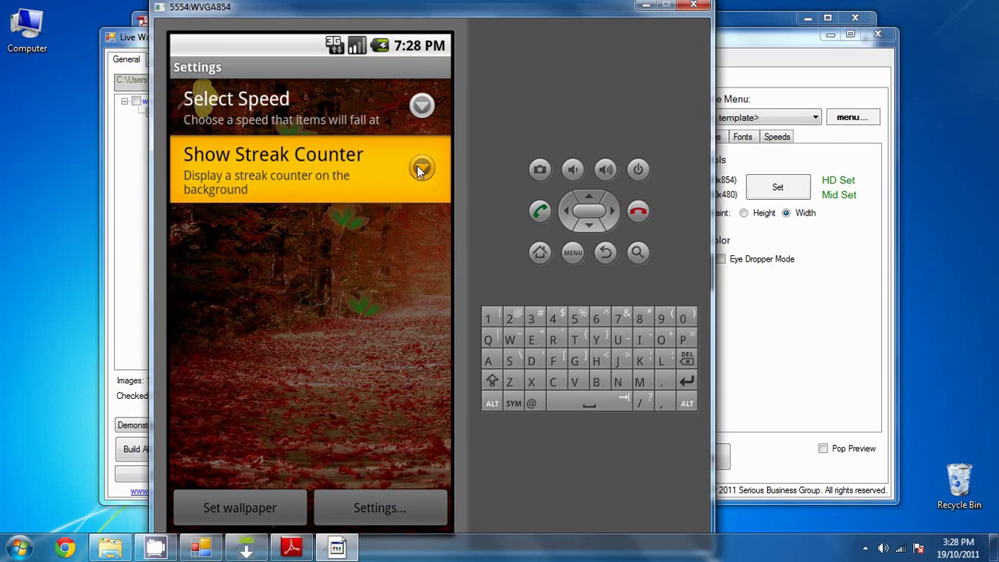
{"action": "left_click", "coordinate": [301, 275]}
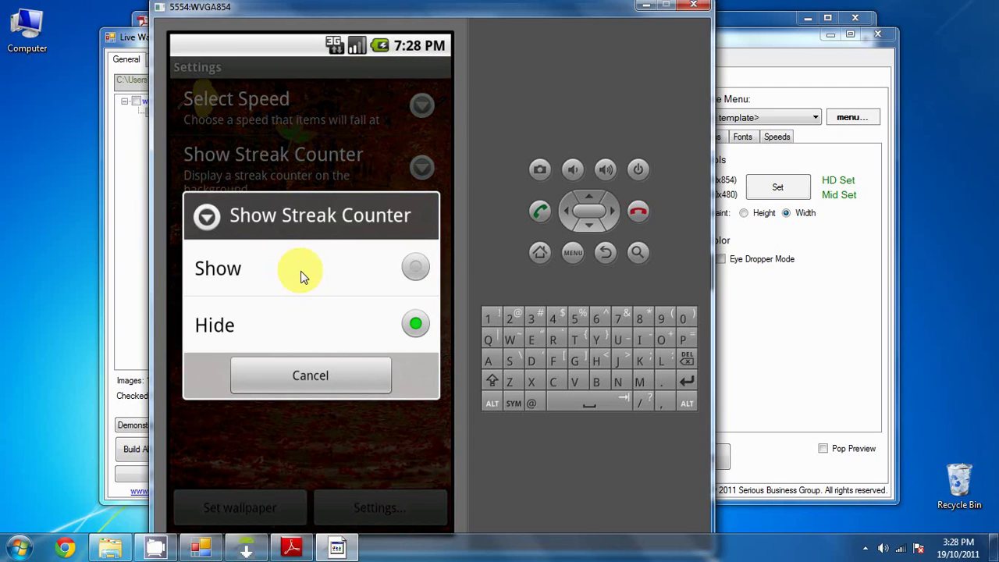
{"action": "left_click", "coordinate": [370, 107]}
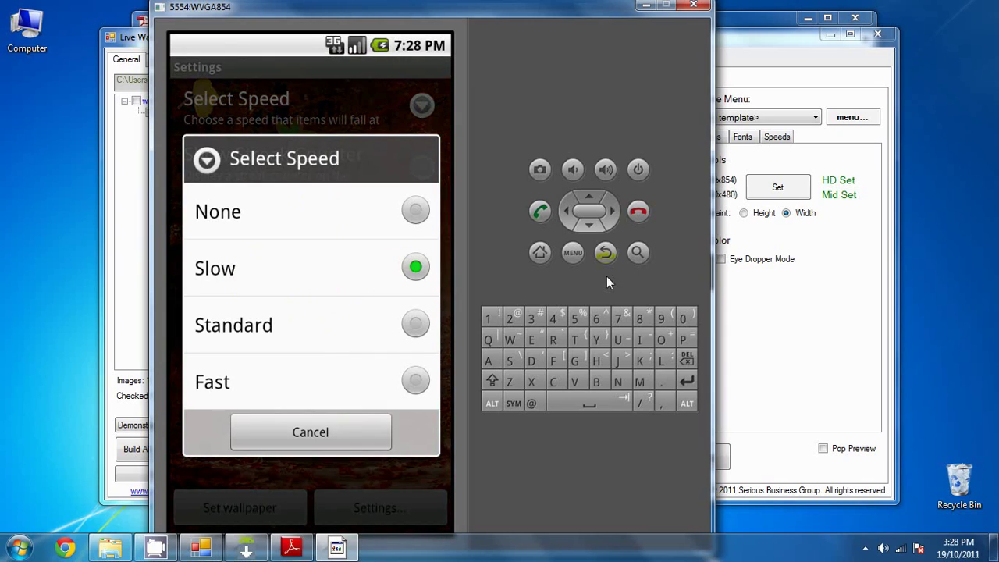
{"action": "left_click", "coordinate": [598, 257]}
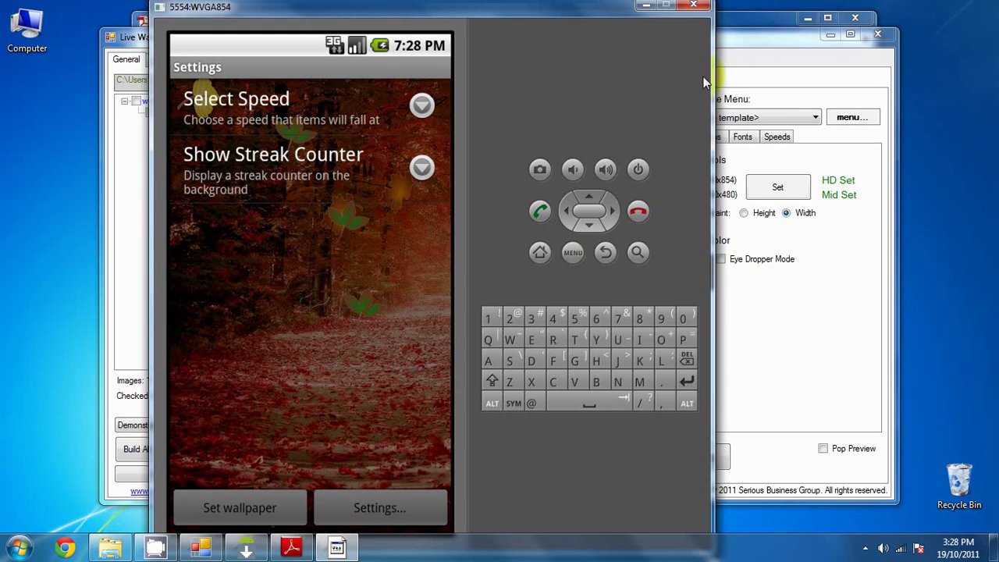
Step: Open Dalvik Debug Monitor (DDMS) from Live Wallpaper Creator's Tools tab
{"action": "left_click", "coordinate": [769, 42]}
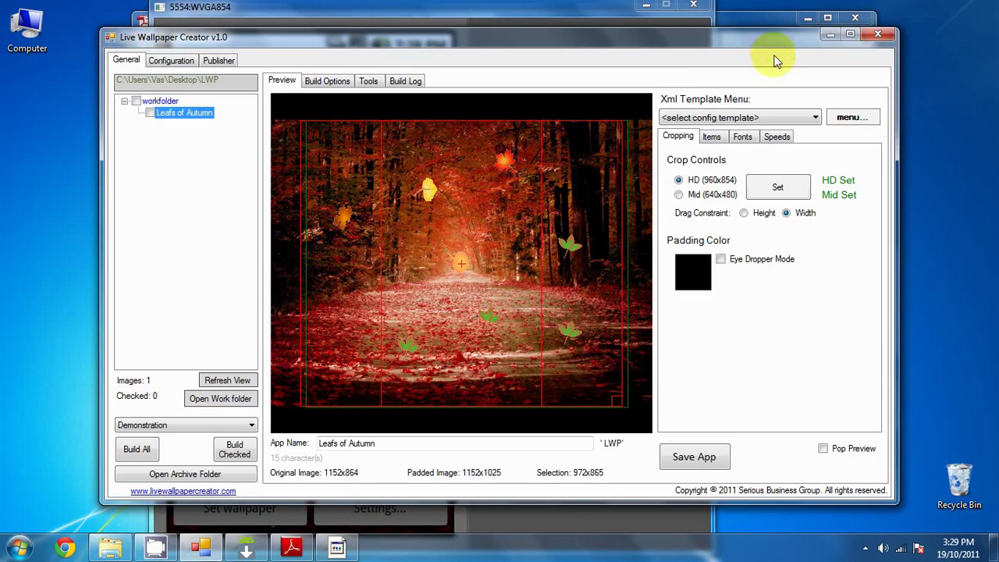
{"action": "left_click", "coordinate": [369, 80]}
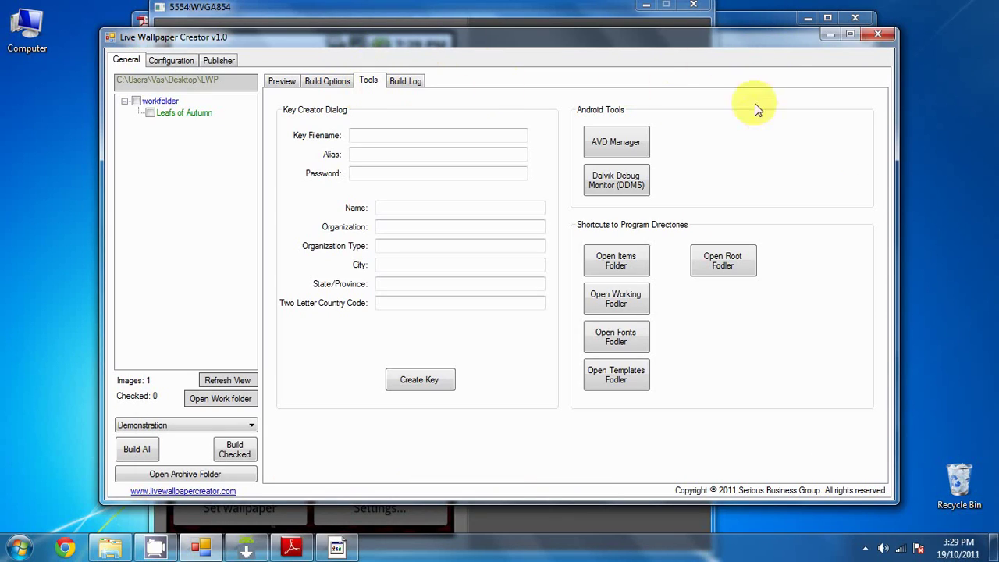
{"action": "left_click", "coordinate": [638, 185]}
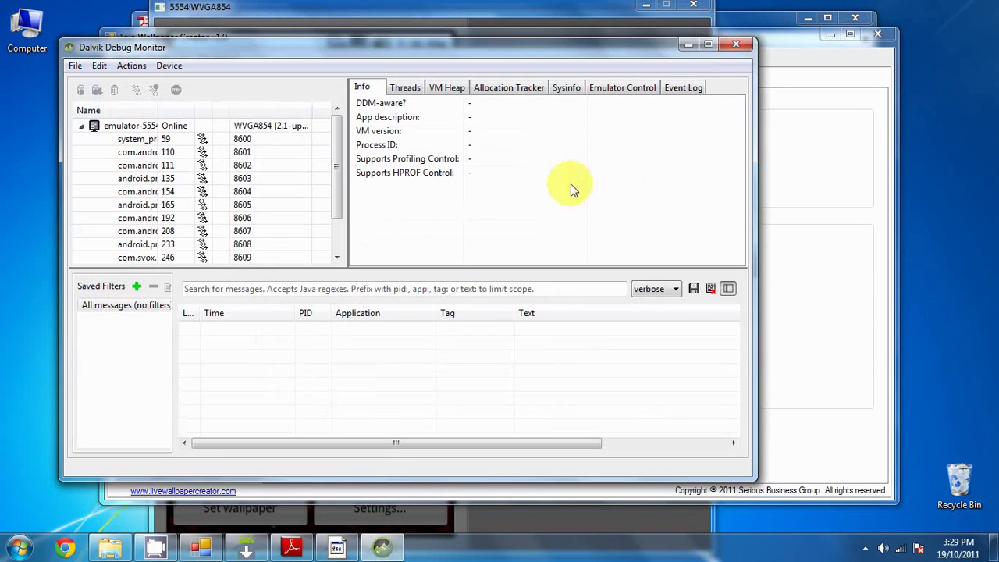
Step: Select the emulator-5554 device in Dalvik Debug Monitor to stream its log, then open the Device menu
{"action": "left_click_drag", "start_coordinate": [324, 52], "coordinate": [414, 75]}
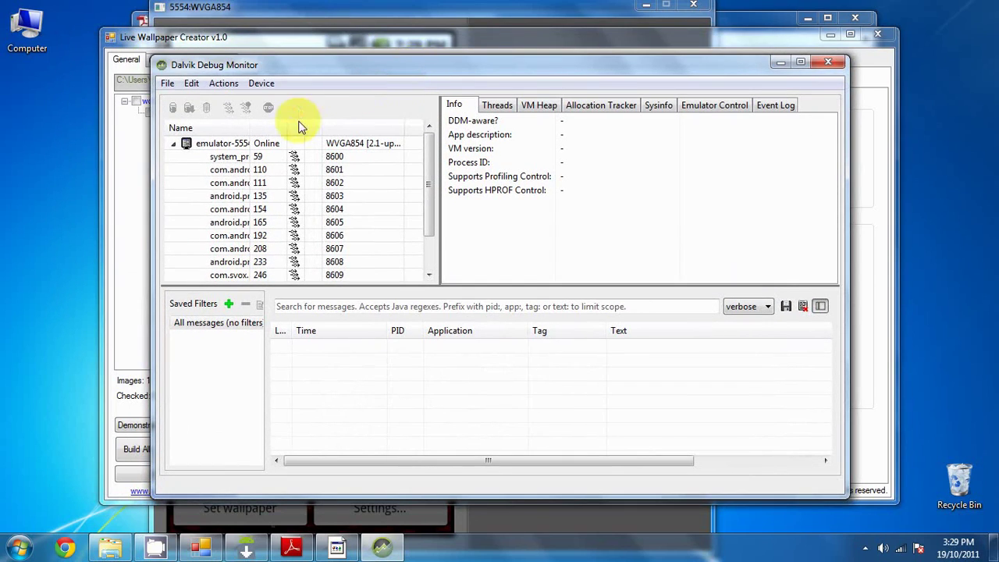
{"action": "left_click", "coordinate": [238, 143]}
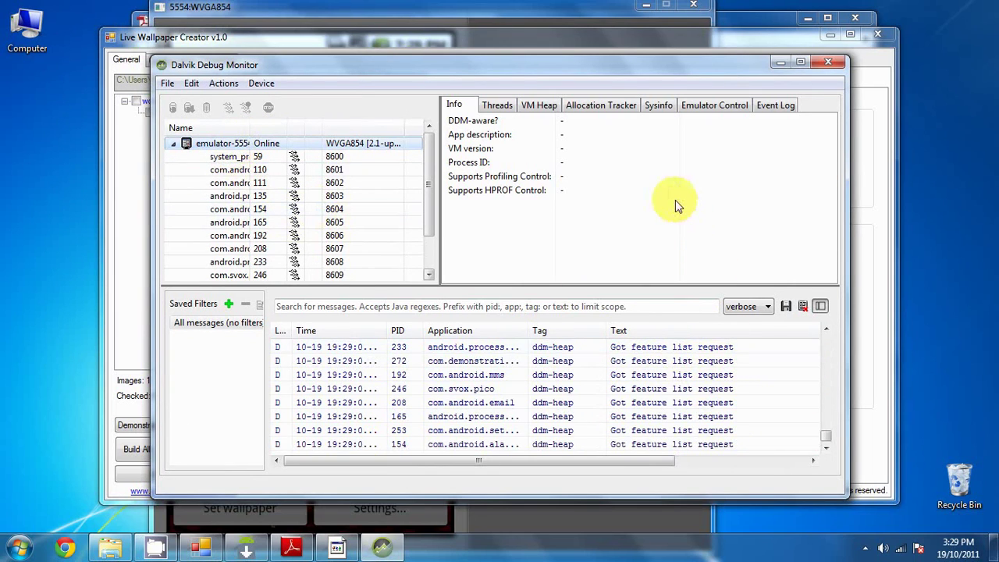
{"action": "left_click", "coordinate": [270, 83]}
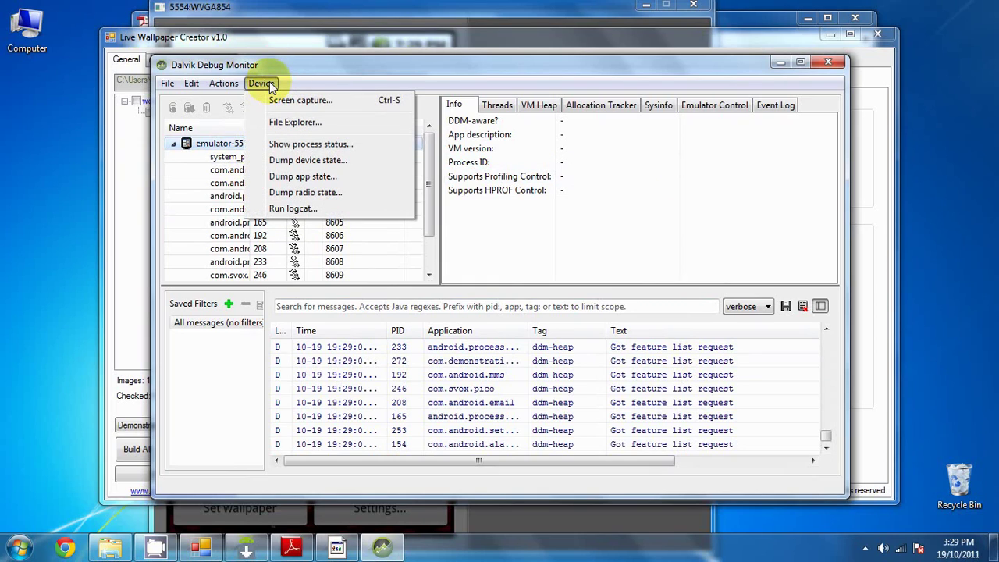
Step: Capture the emulator's Settings screen and start saving it from the Desktop
{"action": "left_click", "coordinate": [325, 100]}
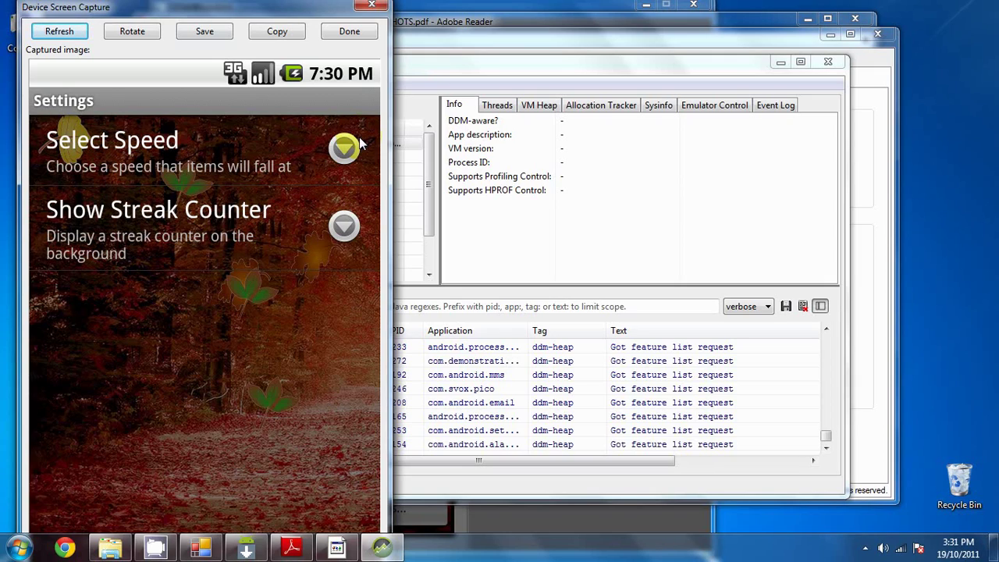
{"action": "left_click", "coordinate": [189, 39]}
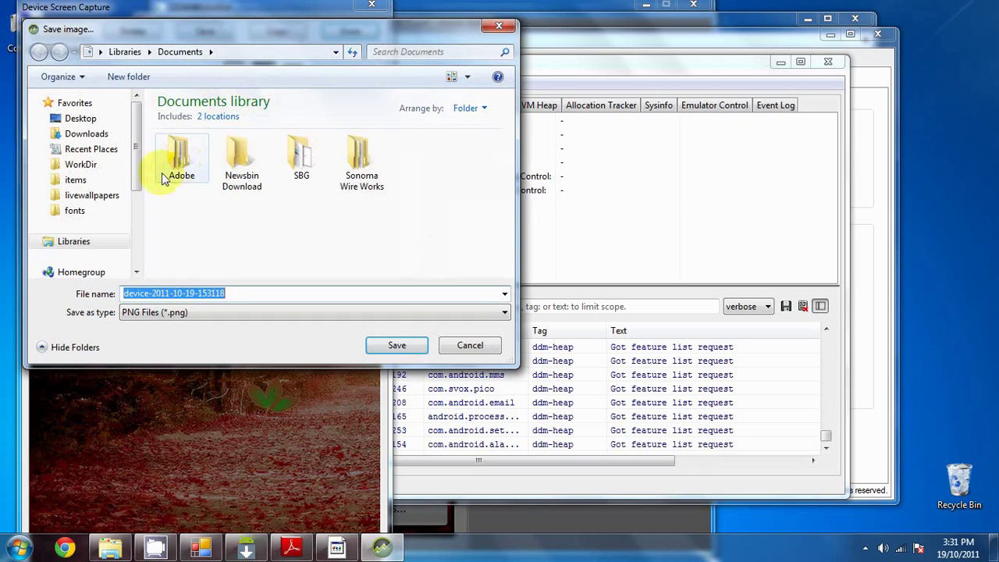
{"action": "left_click", "coordinate": [75, 120]}
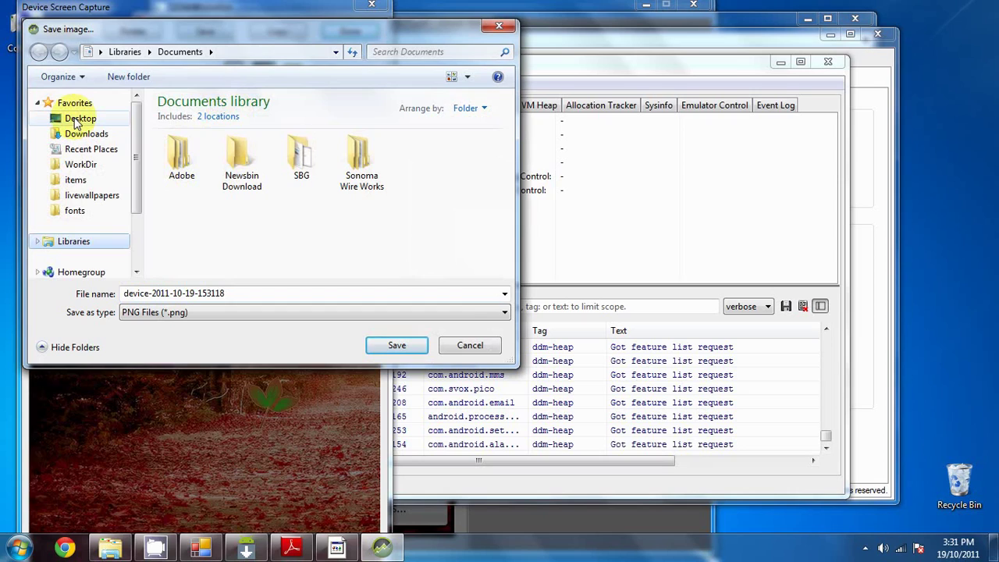
{"action": "left_click", "coordinate": [76, 121]}
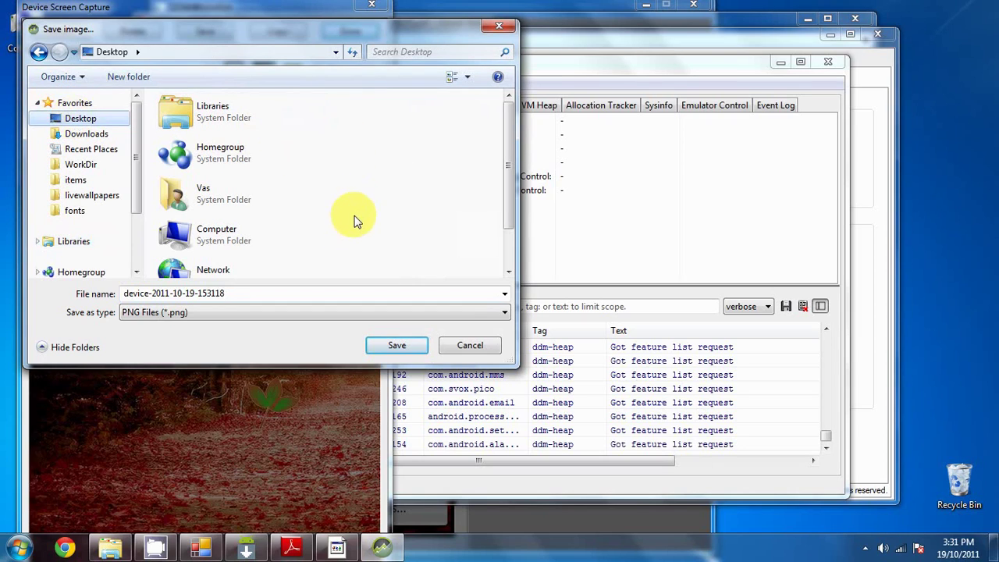
{"action": "left_click_drag", "start_coordinate": [500, 164], "coordinate": [505, 274]}
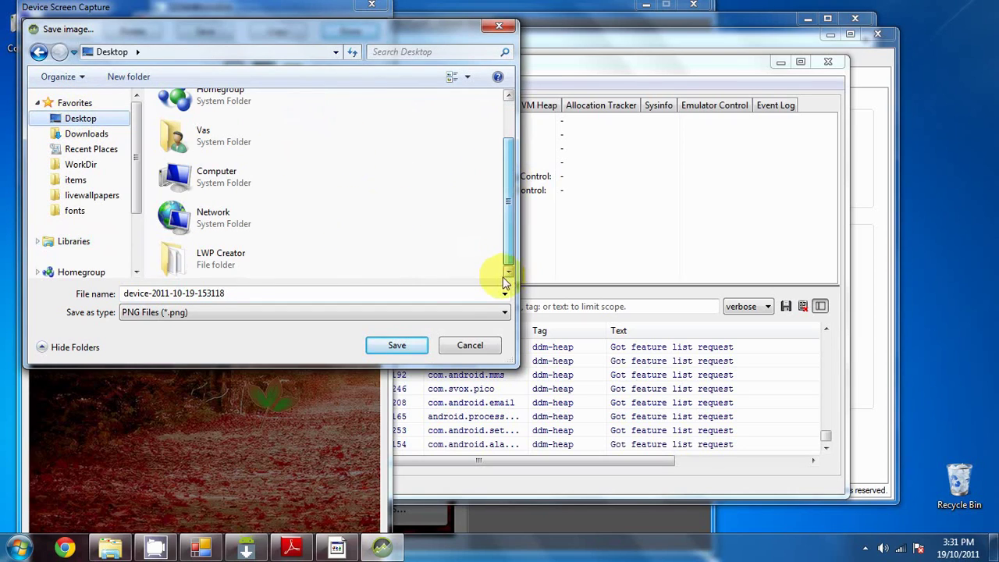
Step: Save the capture as Settings in LWP Creator > archive > com > demonstration > livewallpapers > Leafs of Autumn LWP > images
{"action": "double_click", "coordinate": [252, 272]}
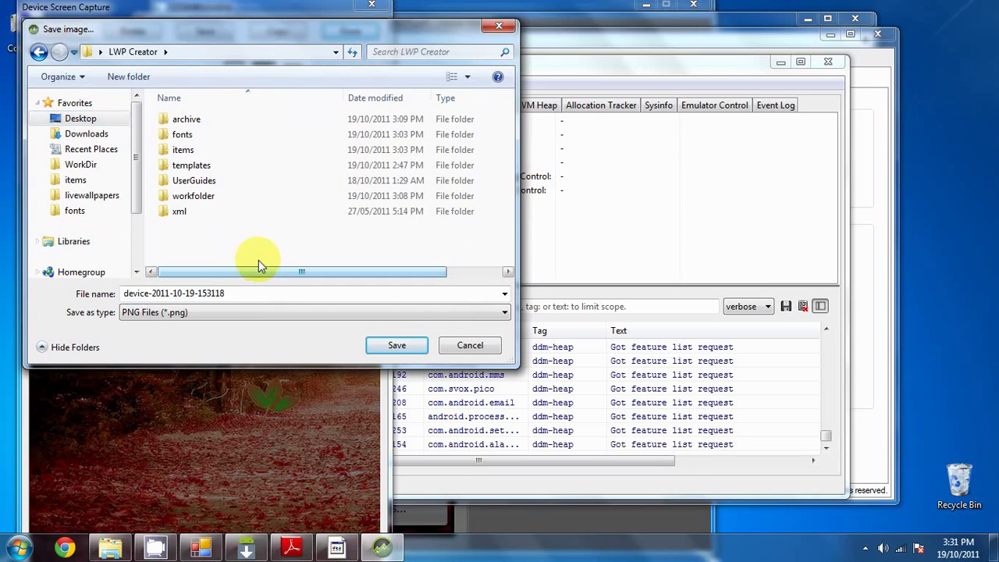
{"action": "double_click", "coordinate": [219, 120]}
{"action": "left_click", "coordinate": [217, 123]}
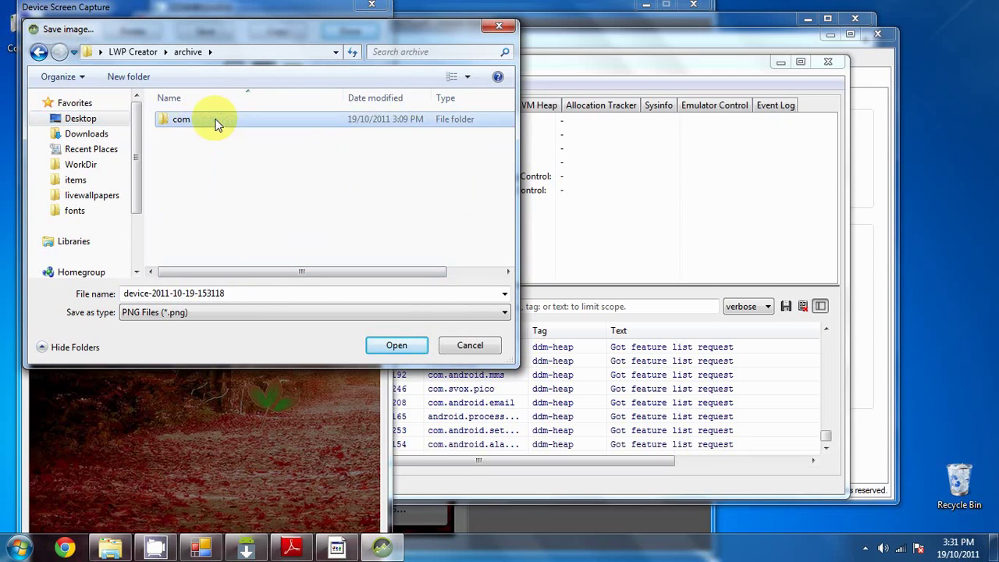
{"action": "double_click", "coordinate": [217, 123]}
{"action": "double_click", "coordinate": [218, 122]}
{"action": "double_click", "coordinate": [218, 123]}
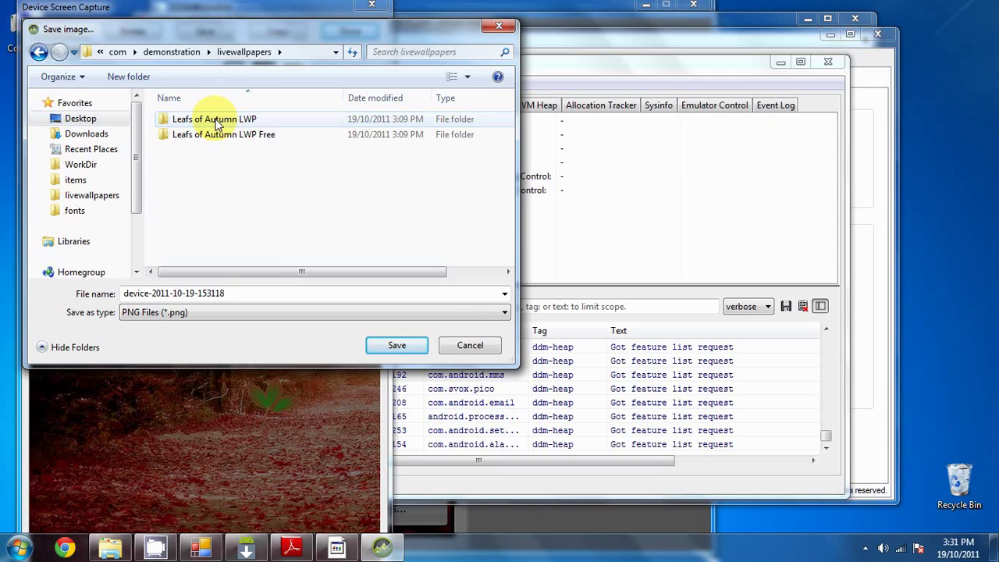
{"action": "double_click", "coordinate": [323, 127]}
{"action": "double_click", "coordinate": [230, 119]}
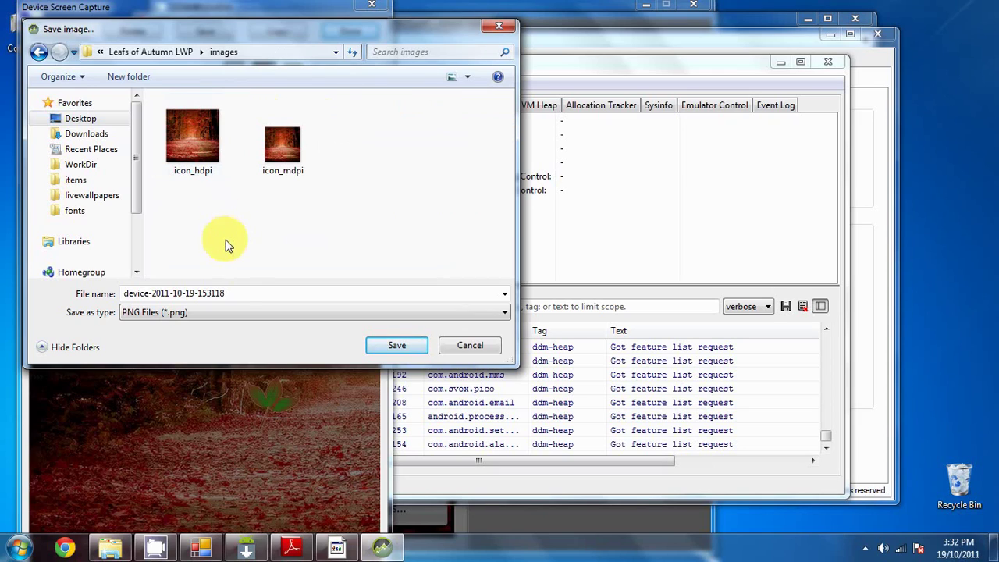
{"action": "double_click", "coordinate": [238, 295]}
{"action": "type", "text": "S"}
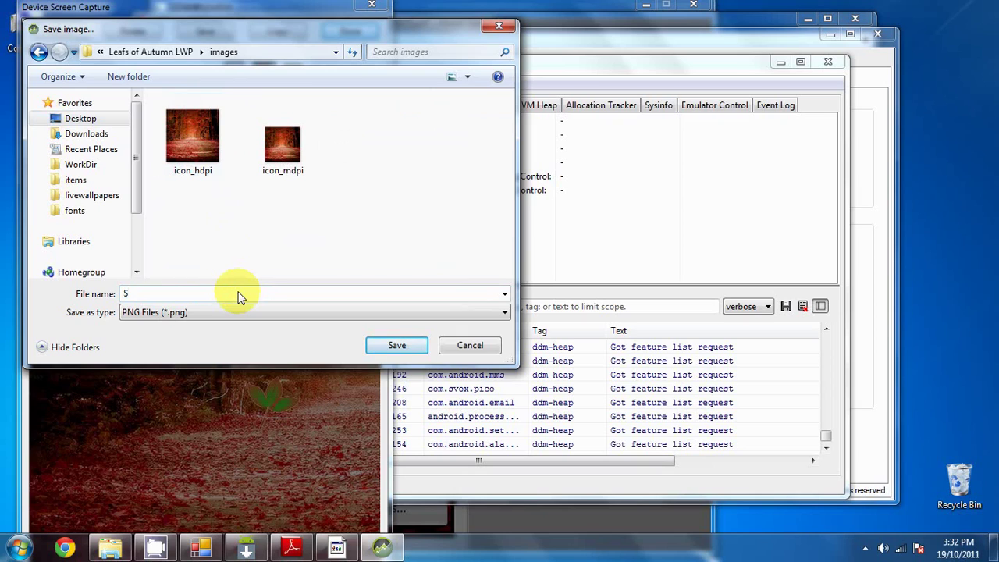
{"action": "type", "text": "ettings"}
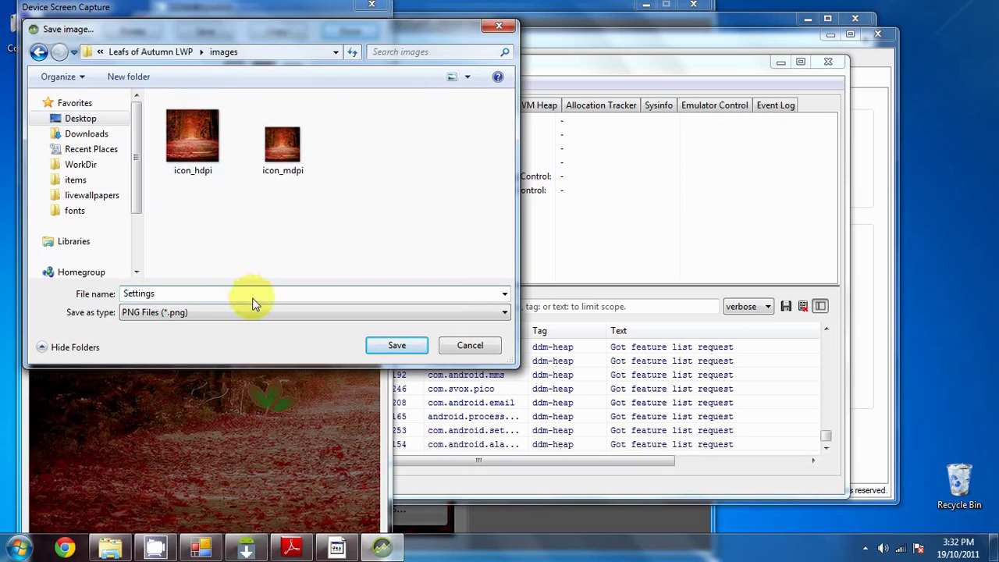
{"action": "left_click", "coordinate": [381, 343]}
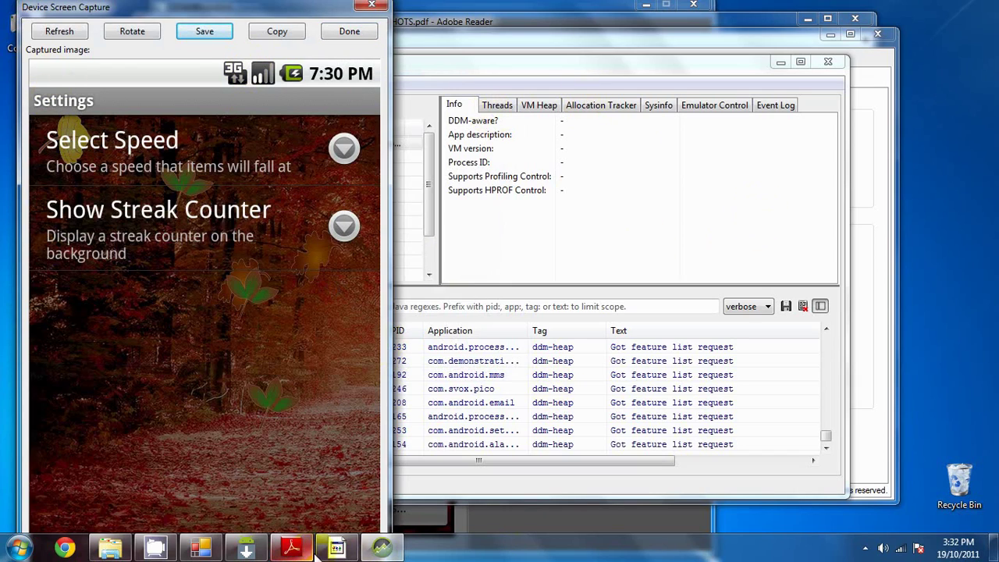
Step: Apply the Leafs of Autumn live wallpaper to the emulator's home screen
{"action": "mouse_move", "coordinate": [392, 550]}
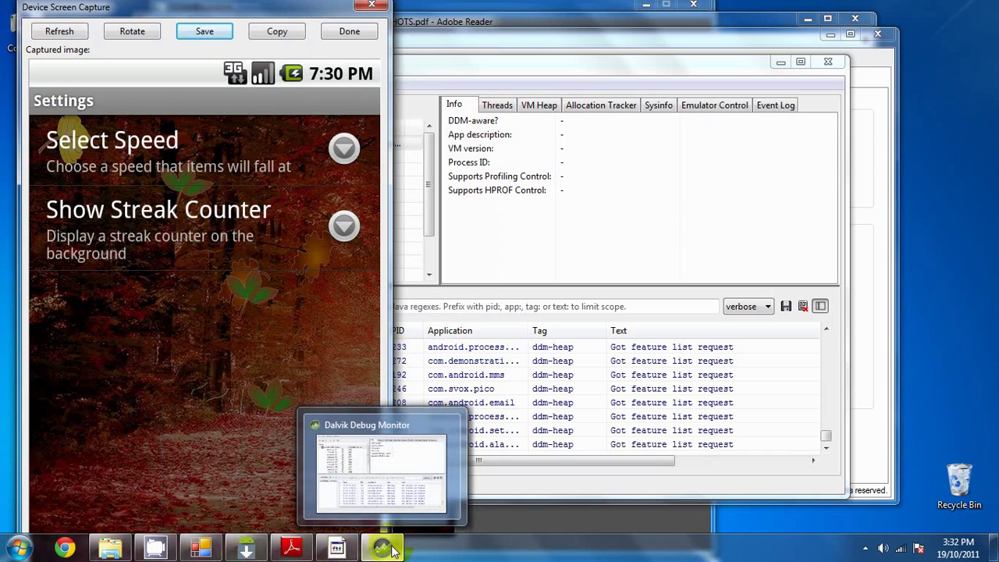
{"action": "left_click", "coordinate": [337, 549]}
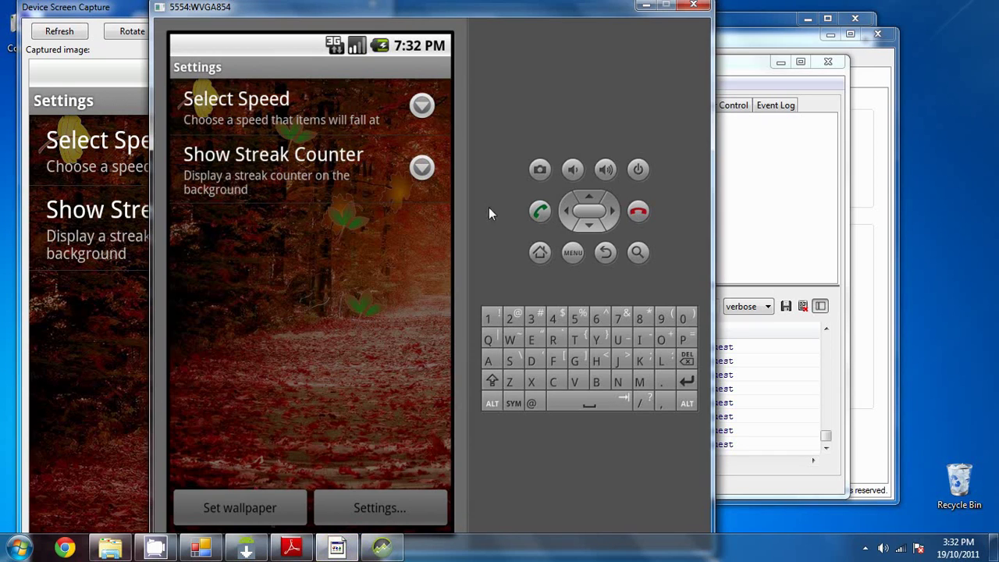
{"action": "left_click", "coordinate": [608, 253]}
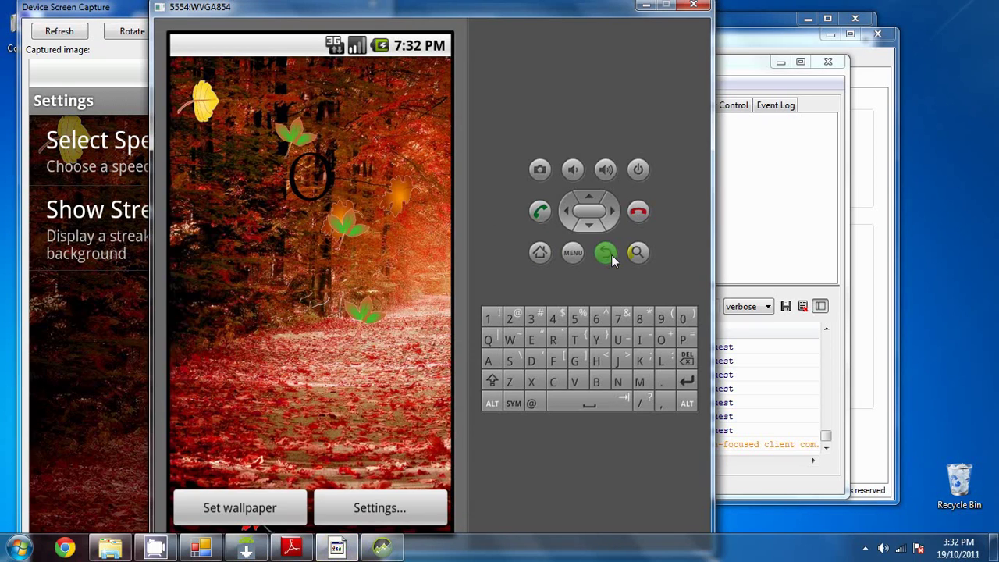
{"action": "left_click", "coordinate": [225, 503]}
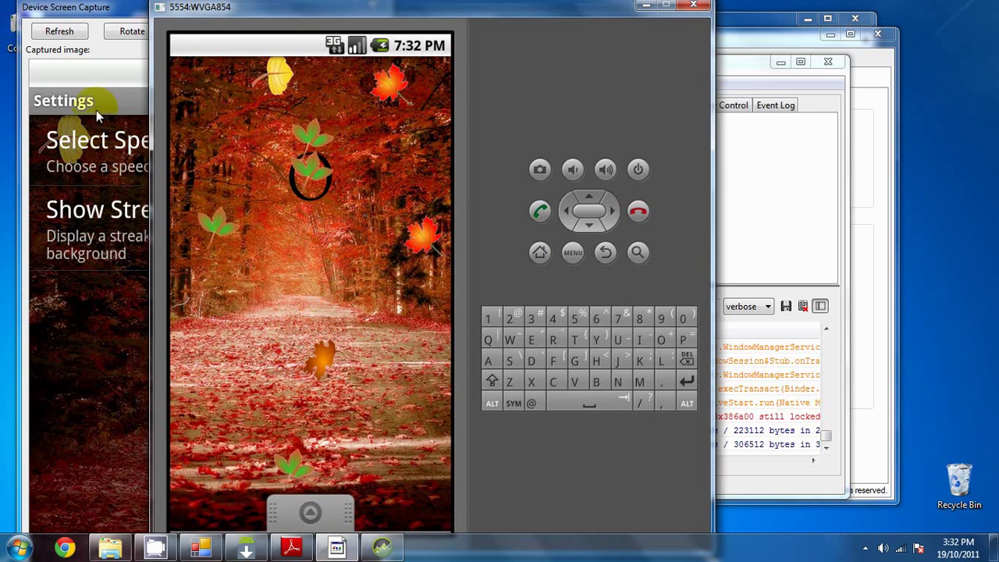
Step: Recapture the running wallpaper and save it as S1 in the images folder
{"action": "left_click", "coordinate": [59, 32]}
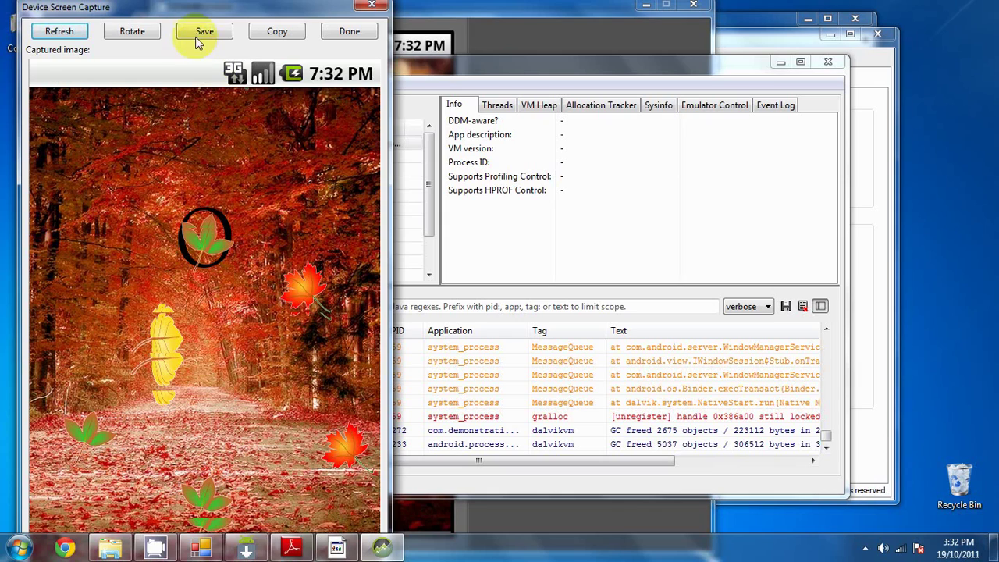
{"action": "left_click", "coordinate": [196, 30]}
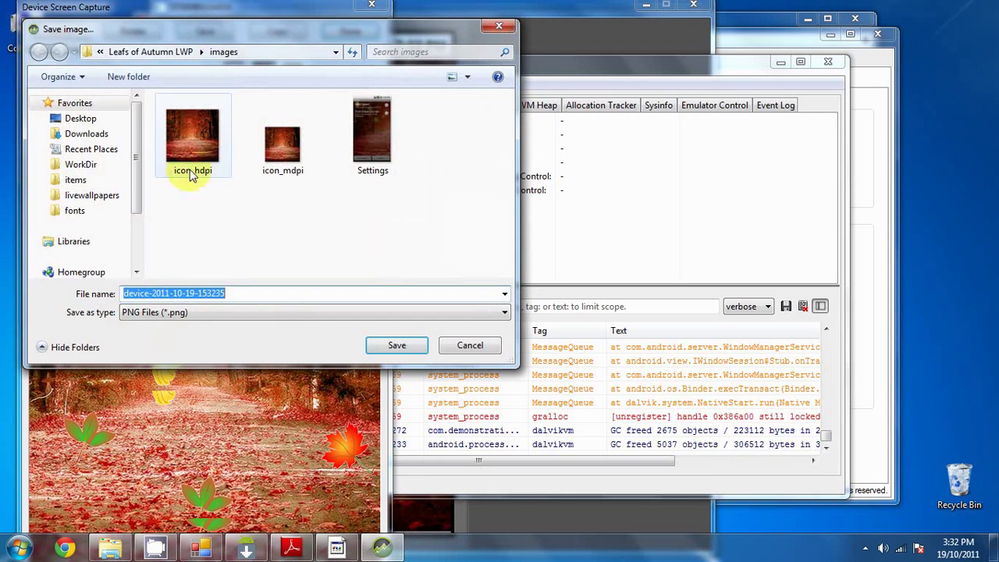
{"action": "type", "text": "S1"}
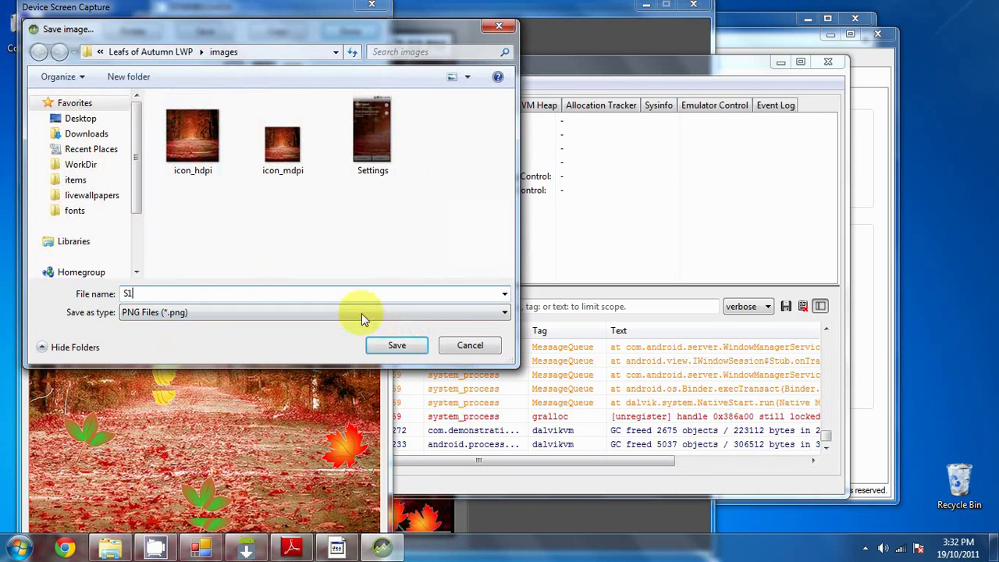
{"action": "left_click", "coordinate": [398, 346]}
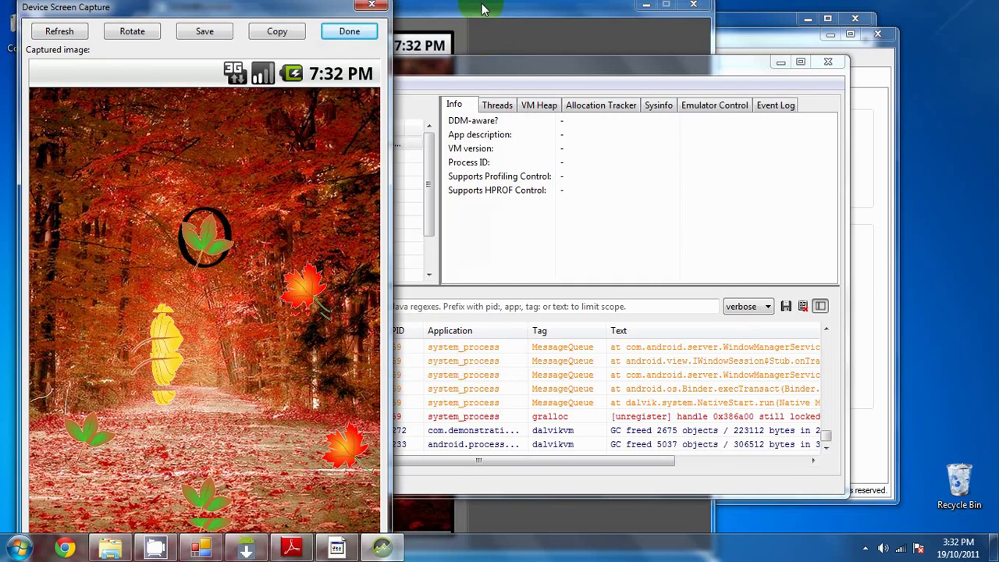
Step: Tap a falling leaf to raise the streak counter to 5, then save a fresh capture as S2
{"action": "left_click", "coordinate": [481, 9]}
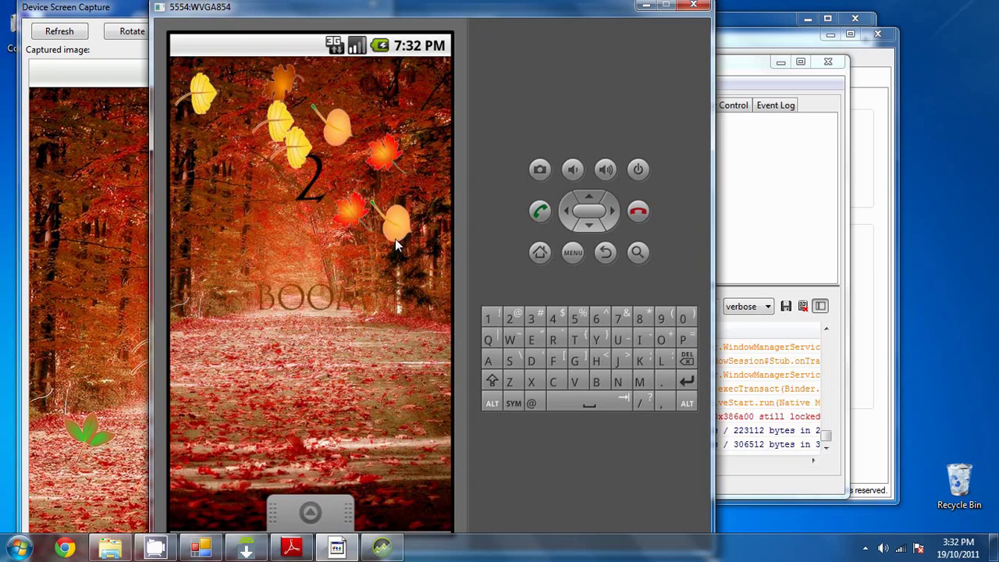
{"action": "left_click", "coordinate": [353, 312]}
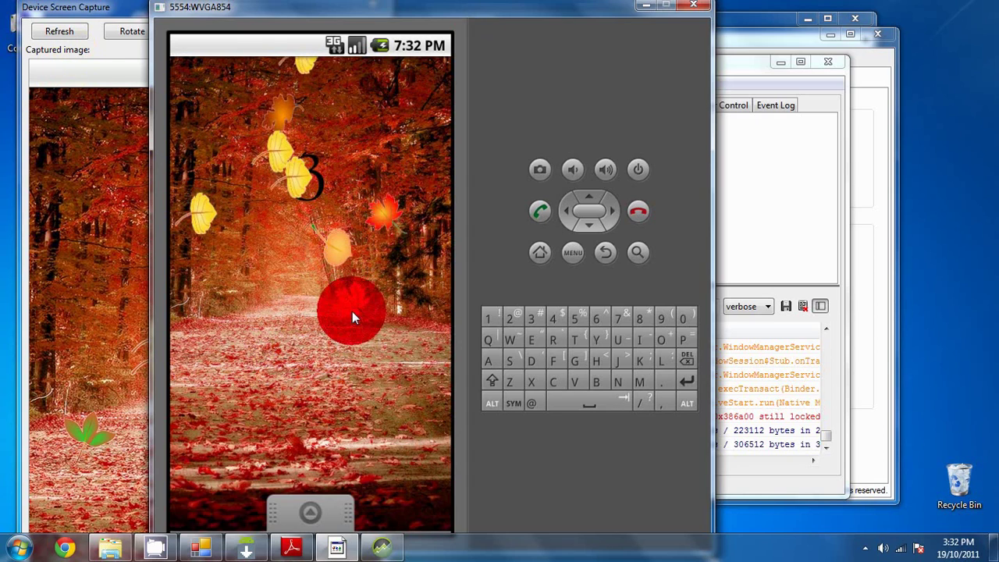
{"action": "left_click", "coordinate": [68, 35]}
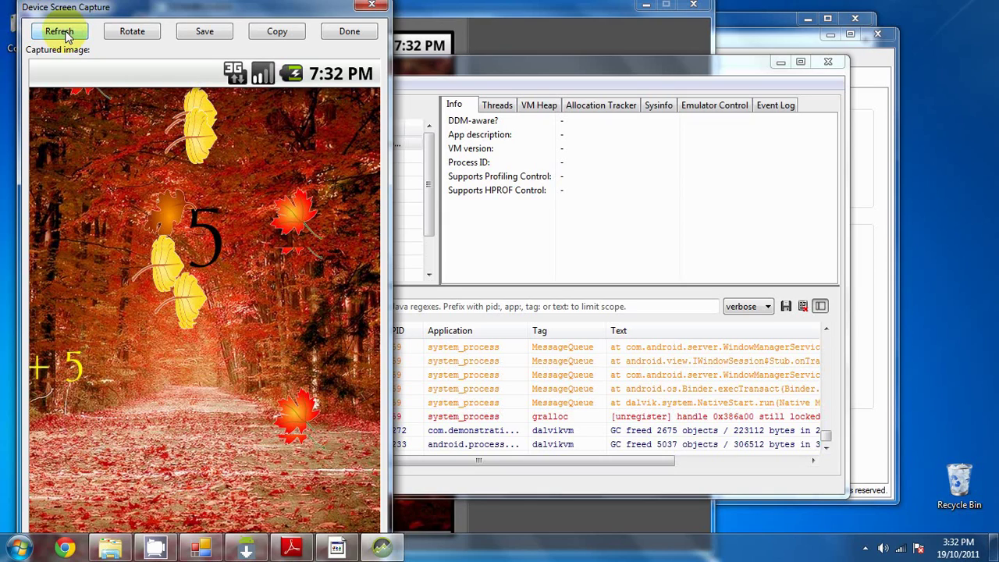
{"action": "left_click", "coordinate": [204, 33]}
{"action": "type", "text": "S2"}
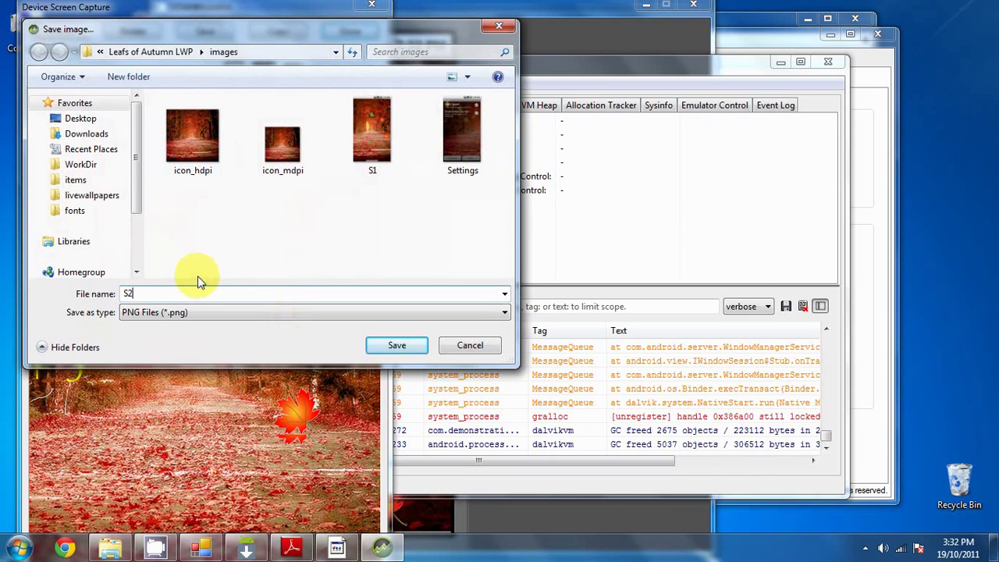
{"action": "left_click", "coordinate": [383, 345]}
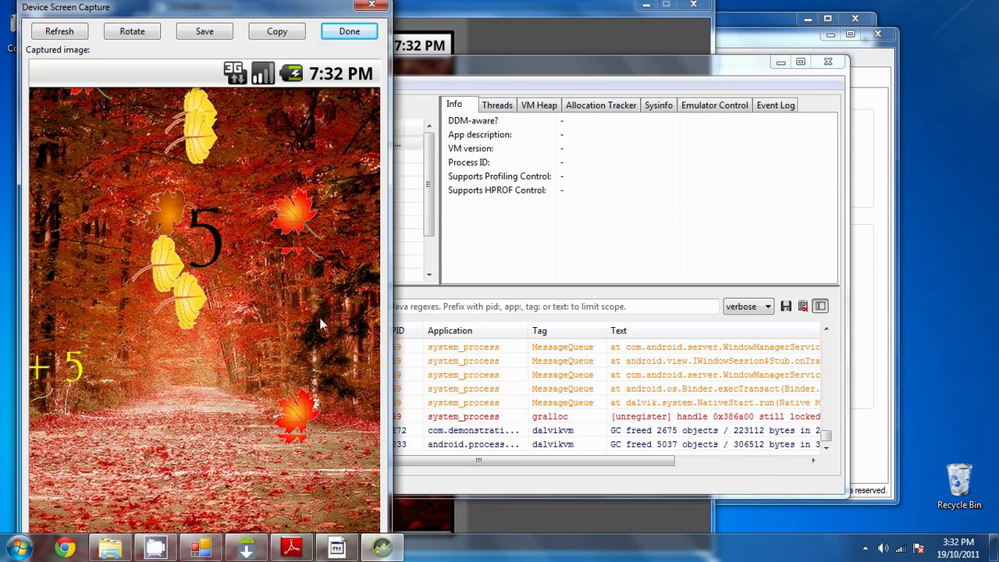
Step: Close the screen capture and Dalvik Debug Monitor windows, then start tapping falling leaves
{"action": "left_click", "coordinate": [349, 37]}
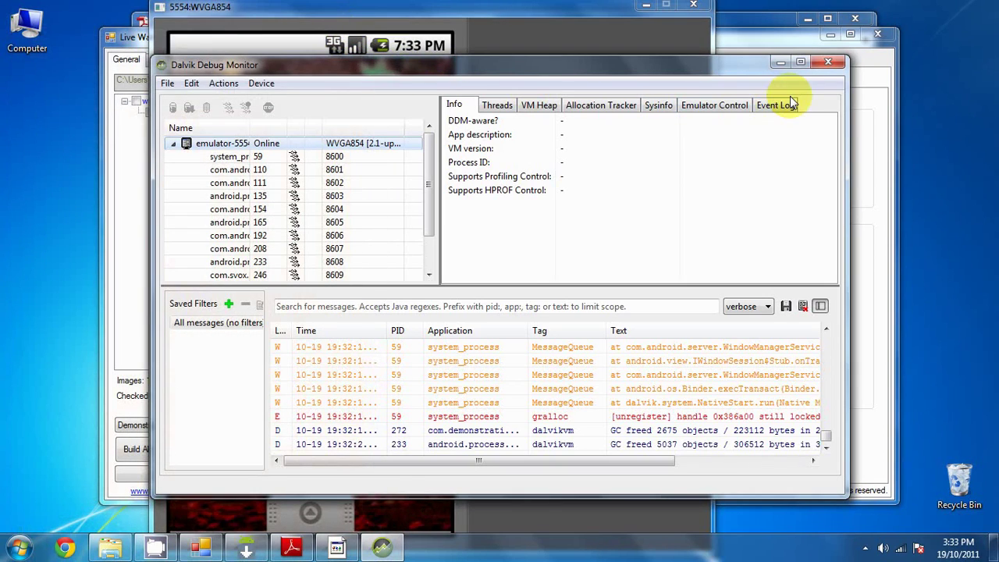
{"action": "left_click", "coordinate": [830, 60]}
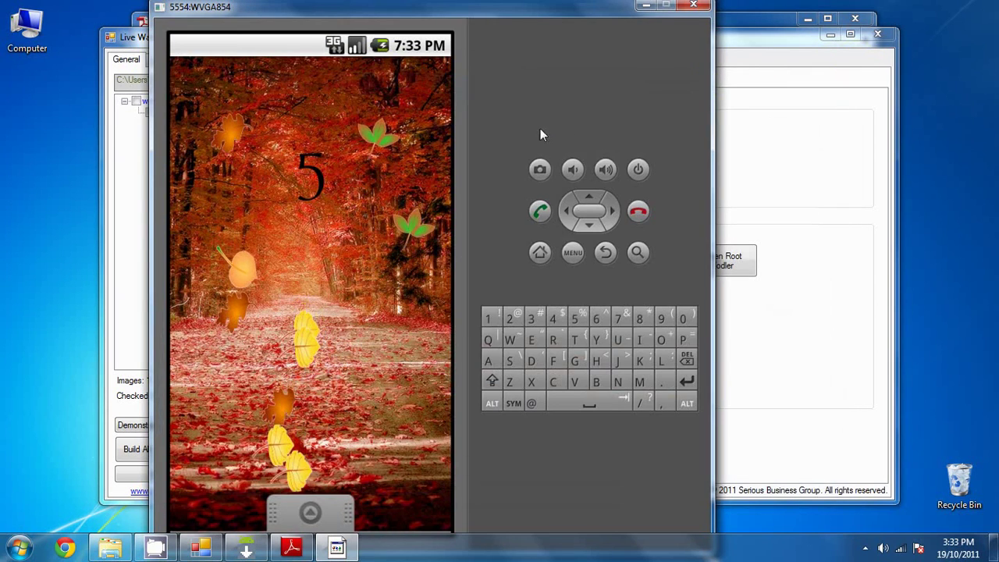
{"action": "left_click", "coordinate": [307, 378]}
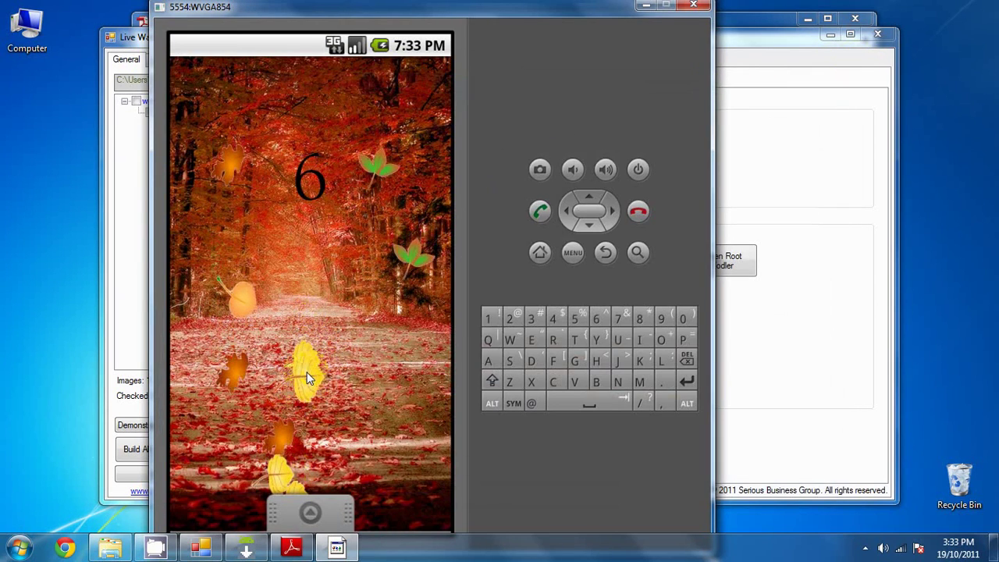
{"action": "left_click", "coordinate": [251, 389]}
{"action": "left_click", "coordinate": [246, 315]}
{"action": "left_click", "coordinate": [222, 359]}
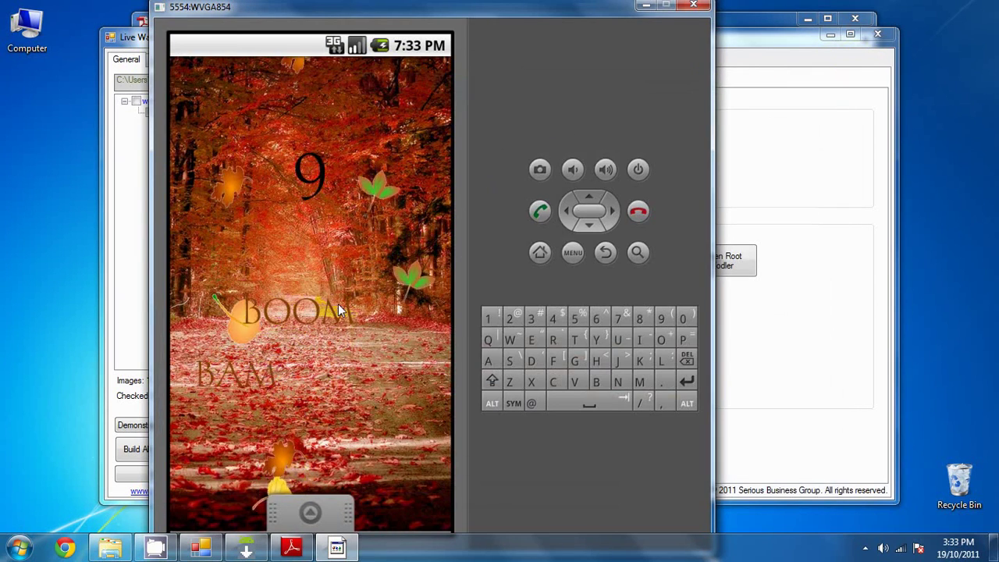
{"action": "left_click", "coordinate": [415, 302]}
Step: Tap leaves until the streak counter reaches 13, then bring up the Select wallpaper from chooser
{"action": "left_click", "coordinate": [382, 206]}
{"action": "left_click", "coordinate": [247, 200]}
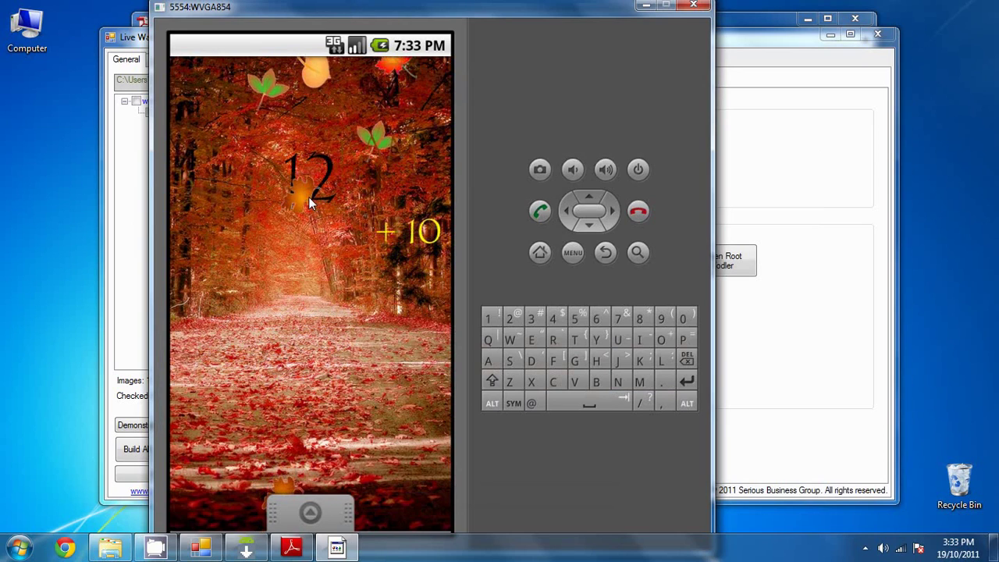
{"action": "left_click", "coordinate": [299, 235]}
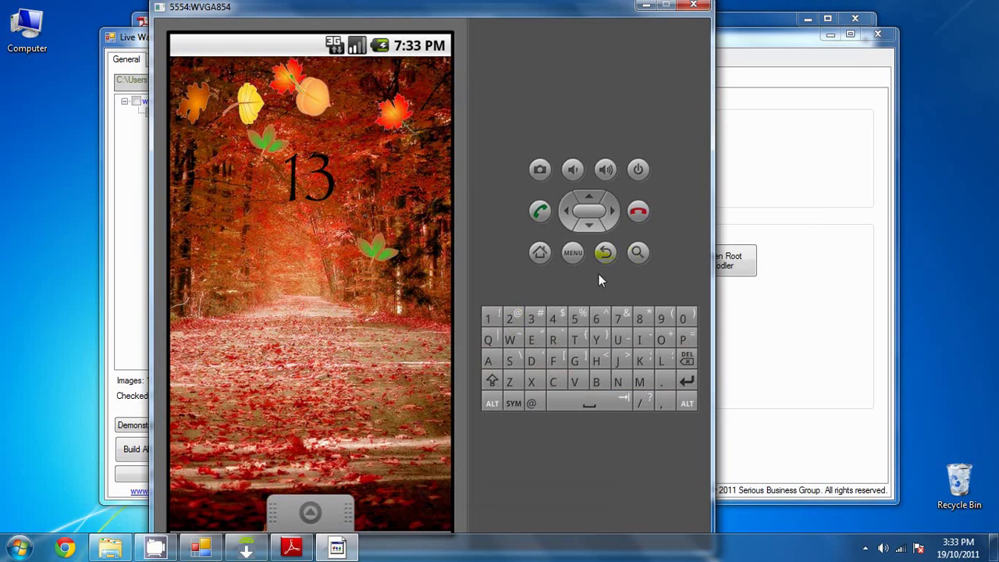
{"action": "left_click", "coordinate": [575, 253]}
{"action": "left_click", "coordinate": [390, 446]}
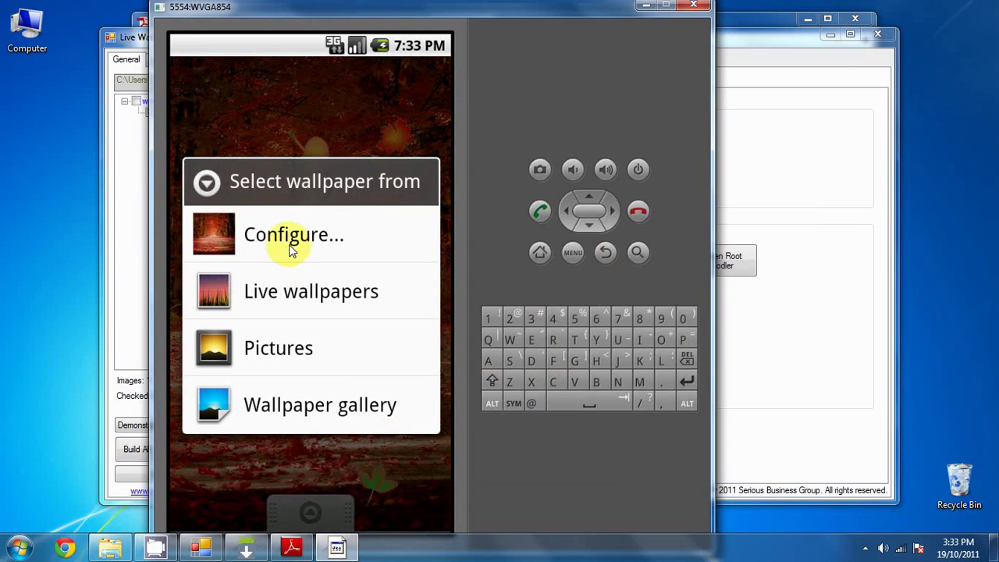
Step: Set Leafs of Autumn's falling speed to Fast, then tap leaves on the running wallpaper
{"action": "left_click", "coordinate": [290, 246]}
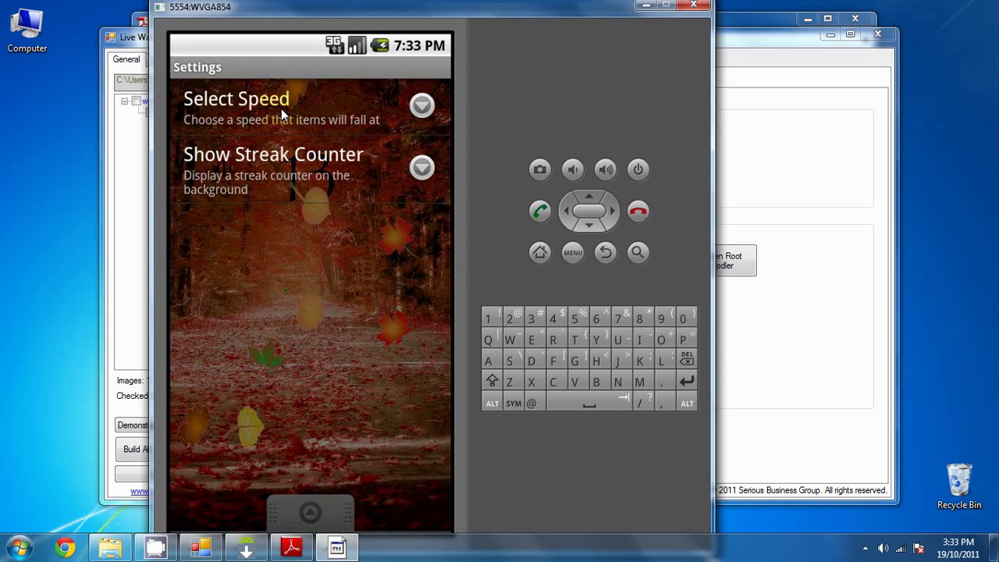
{"action": "left_click", "coordinate": [281, 109]}
{"action": "left_click", "coordinate": [256, 389]}
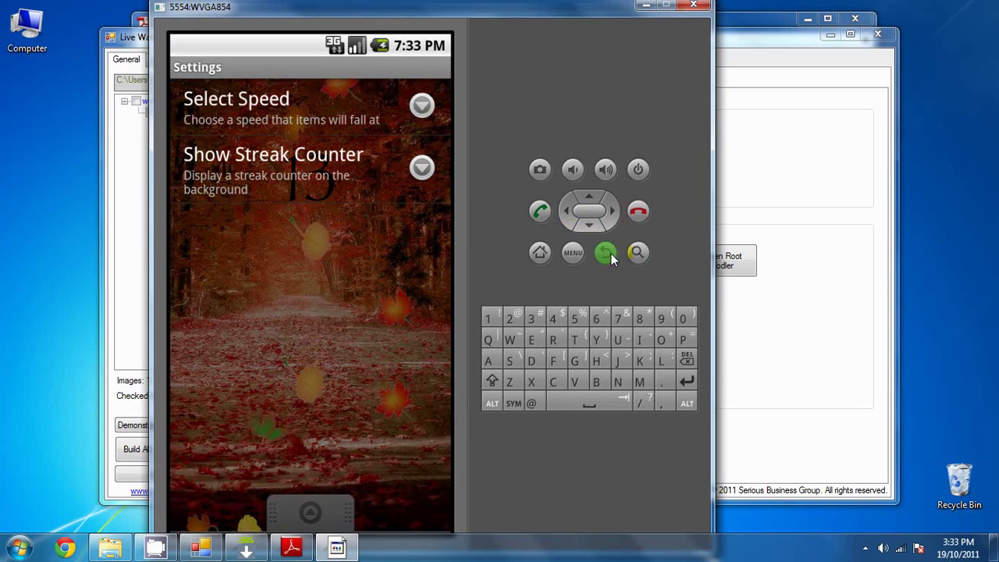
{"action": "left_click", "coordinate": [607, 253]}
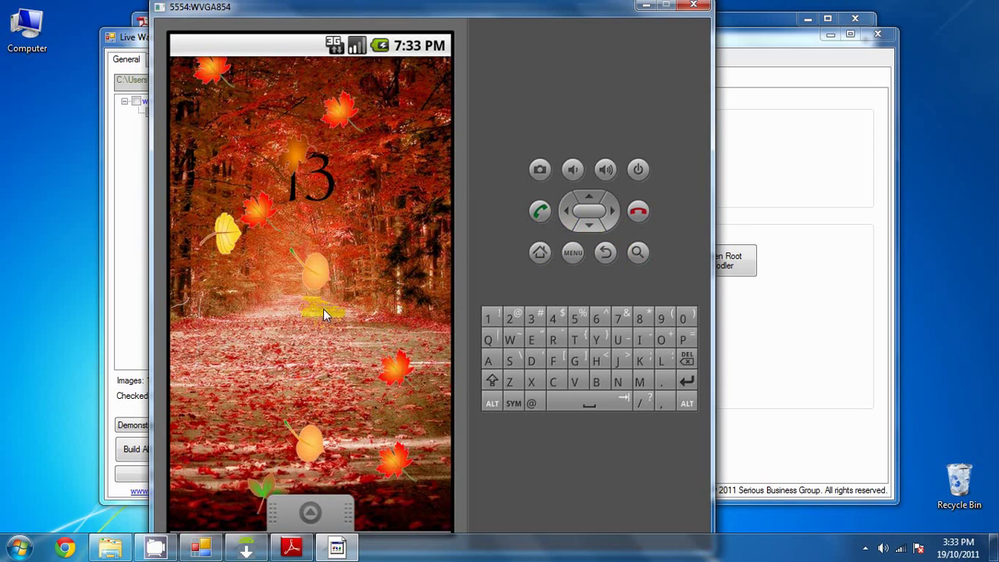
{"action": "left_click", "coordinate": [291, 338]}
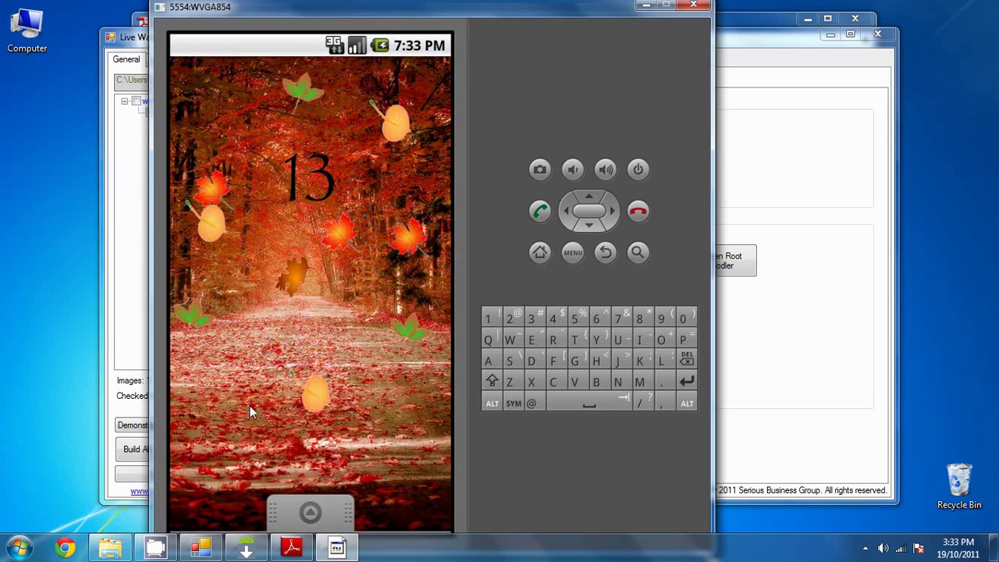
{"action": "left_click", "coordinate": [330, 441]}
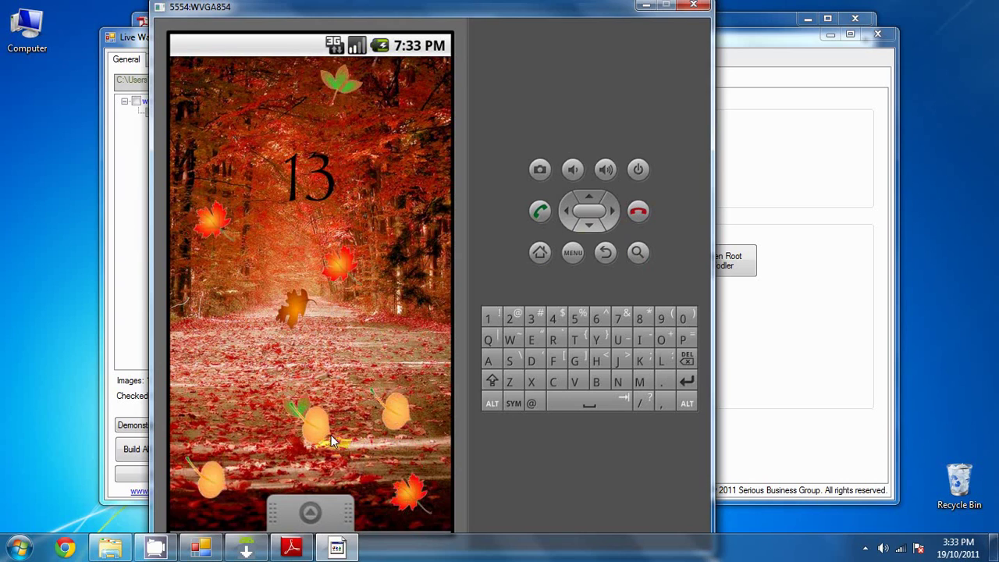